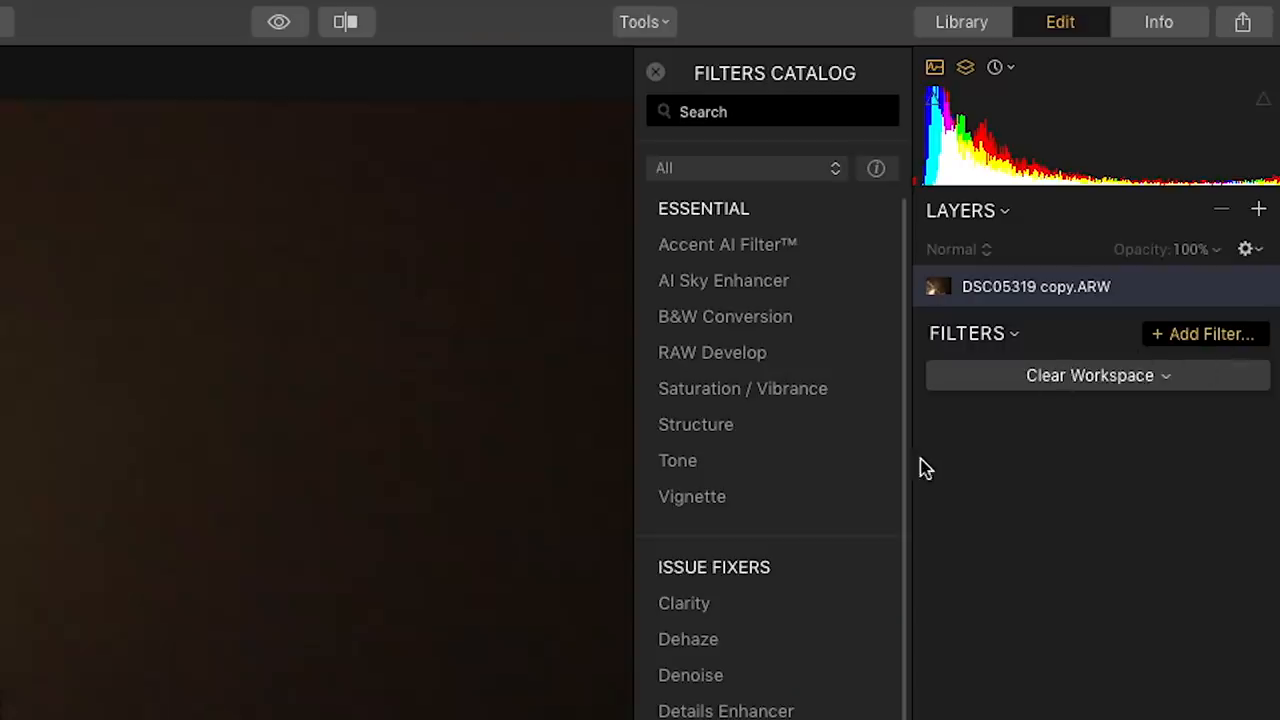
Darken the rainy night photo with a Tone filter: Smart Tone -98, Highlights -36
left_click(825, 470)
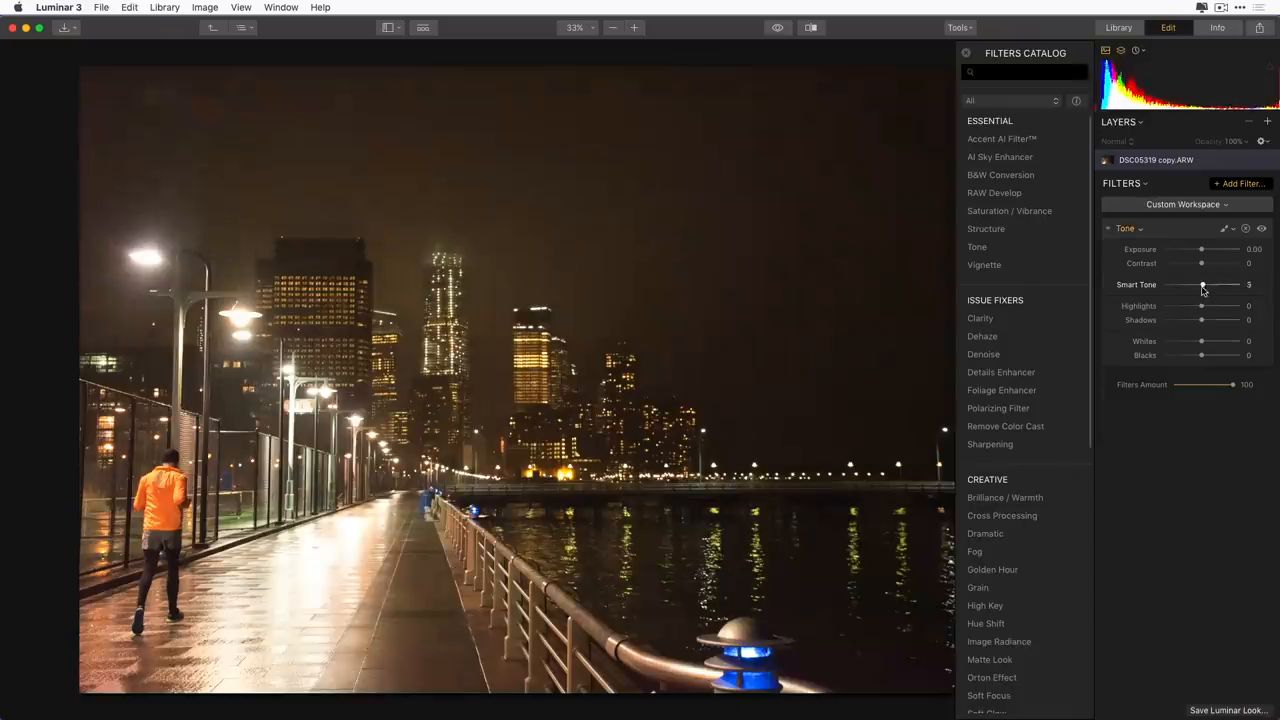
left_click_drag(1189, 286, 1169, 286)
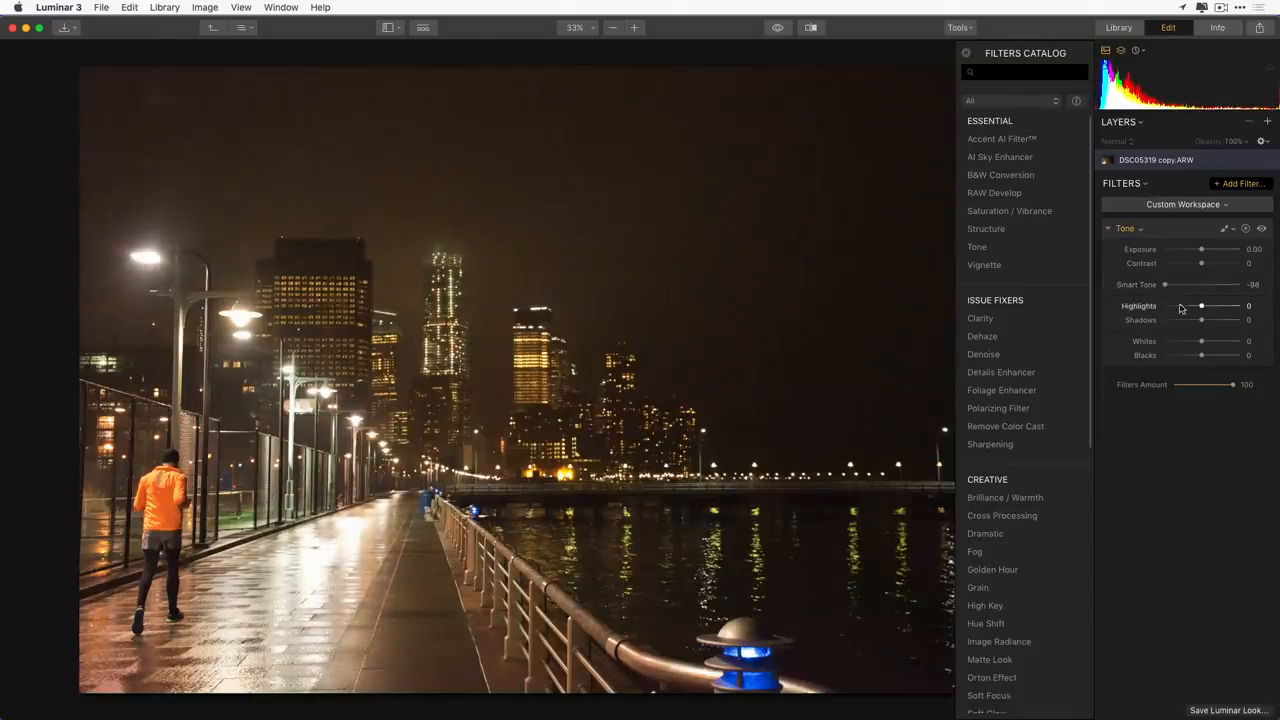
mouse_move(1196, 306)
left_mouse_down()
mouse_move(1172, 306)
mouse_move(1188, 306)
left_mouse_up()
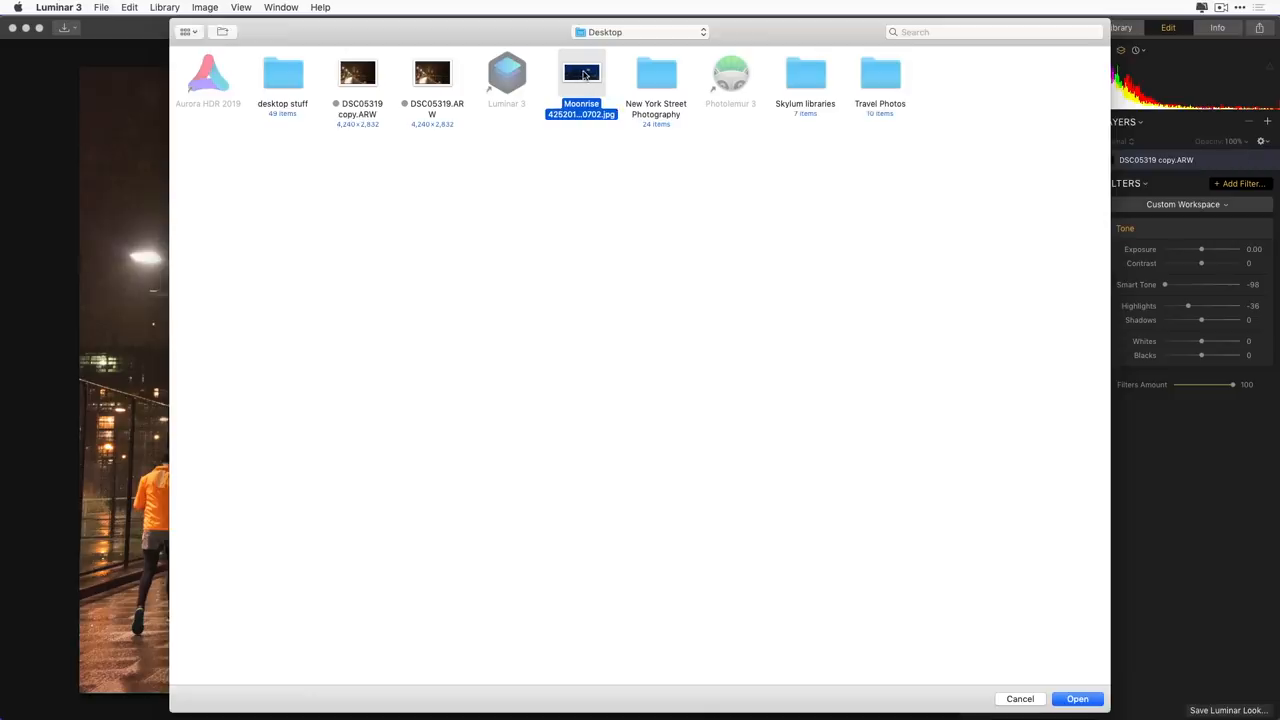
Bring in the Moonrise jpg from the Desktop as a new image layer
double_click(583, 73)
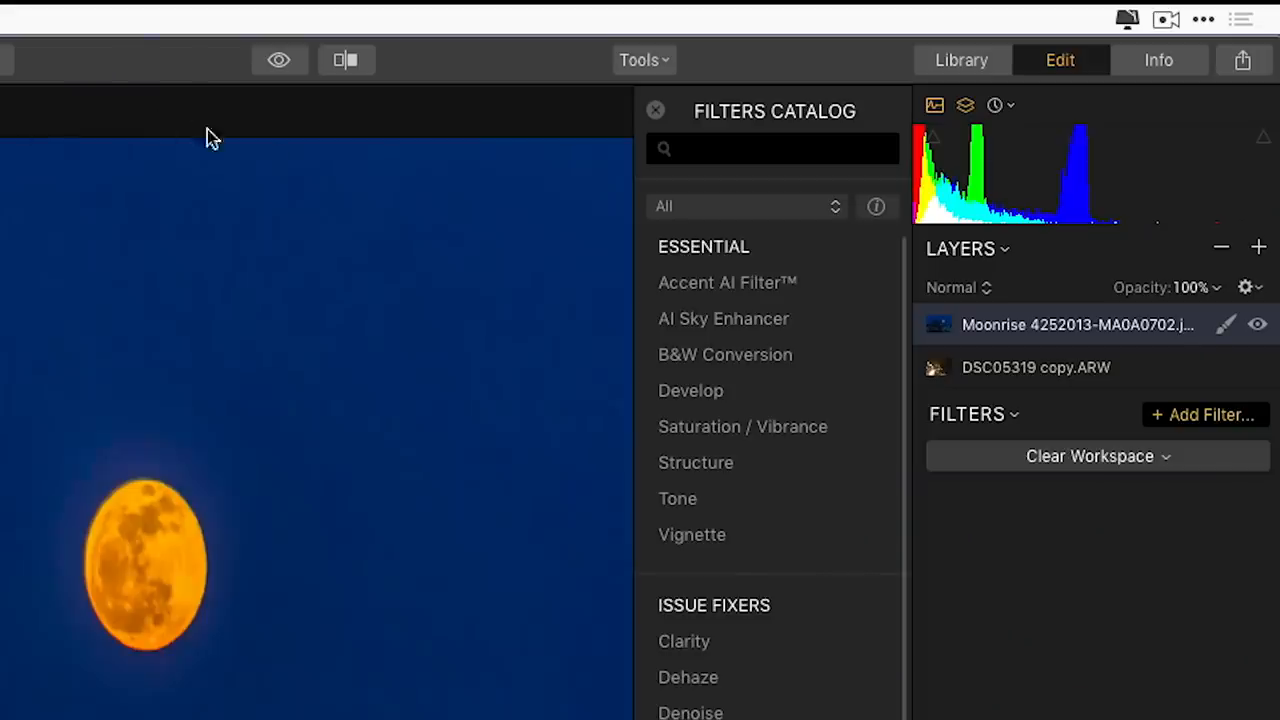
right_click(1017, 335)
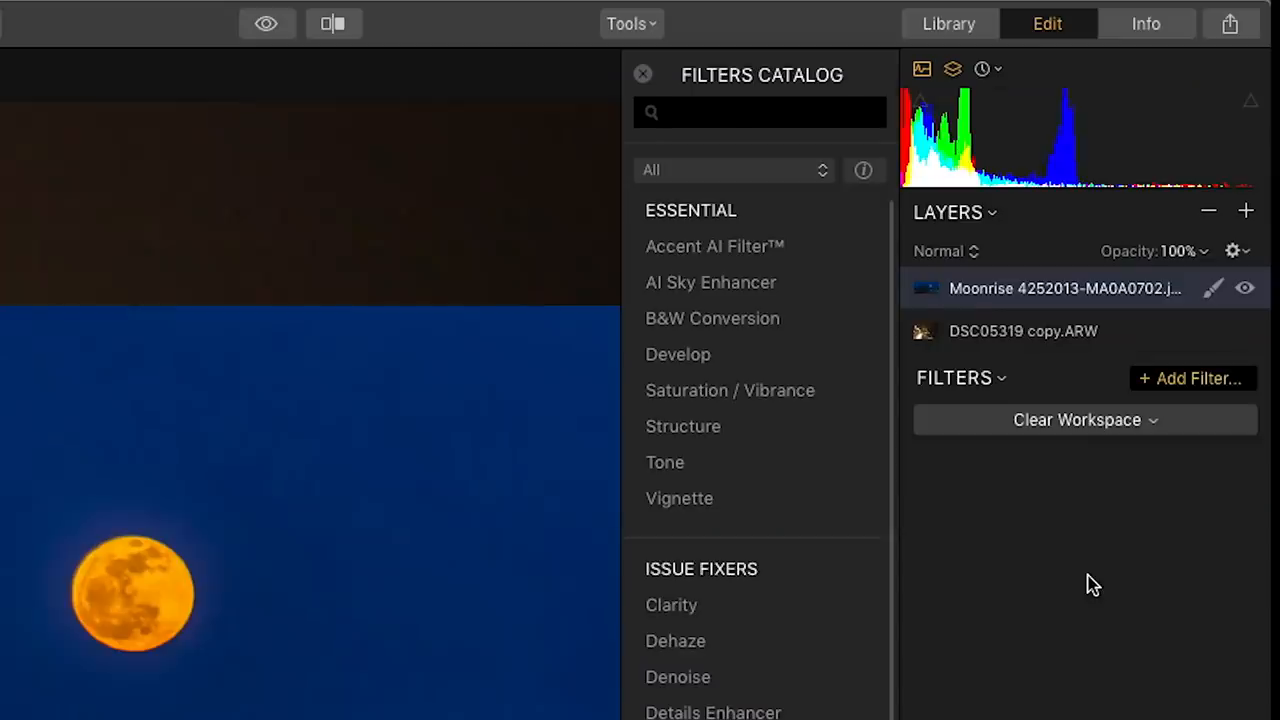
Free-transform the moon layer smaller and move it up into the upper-right sky
left_click(630, 23)
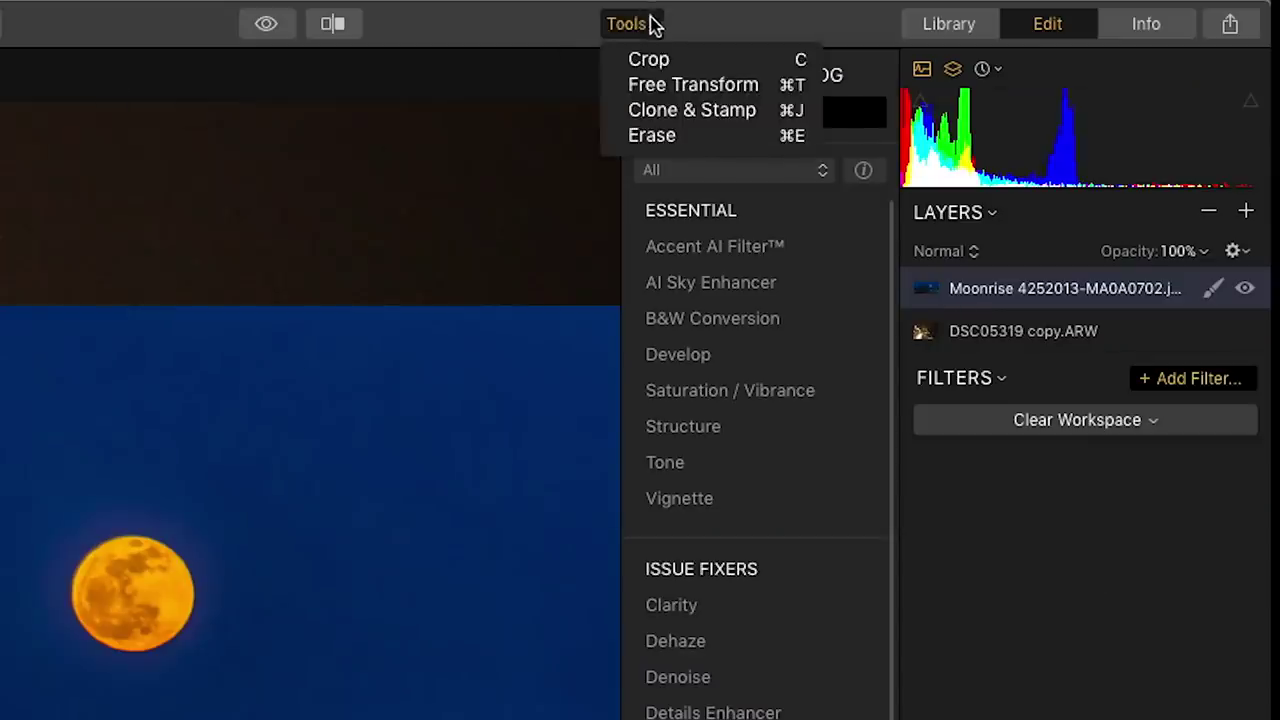
left_click(694, 88)
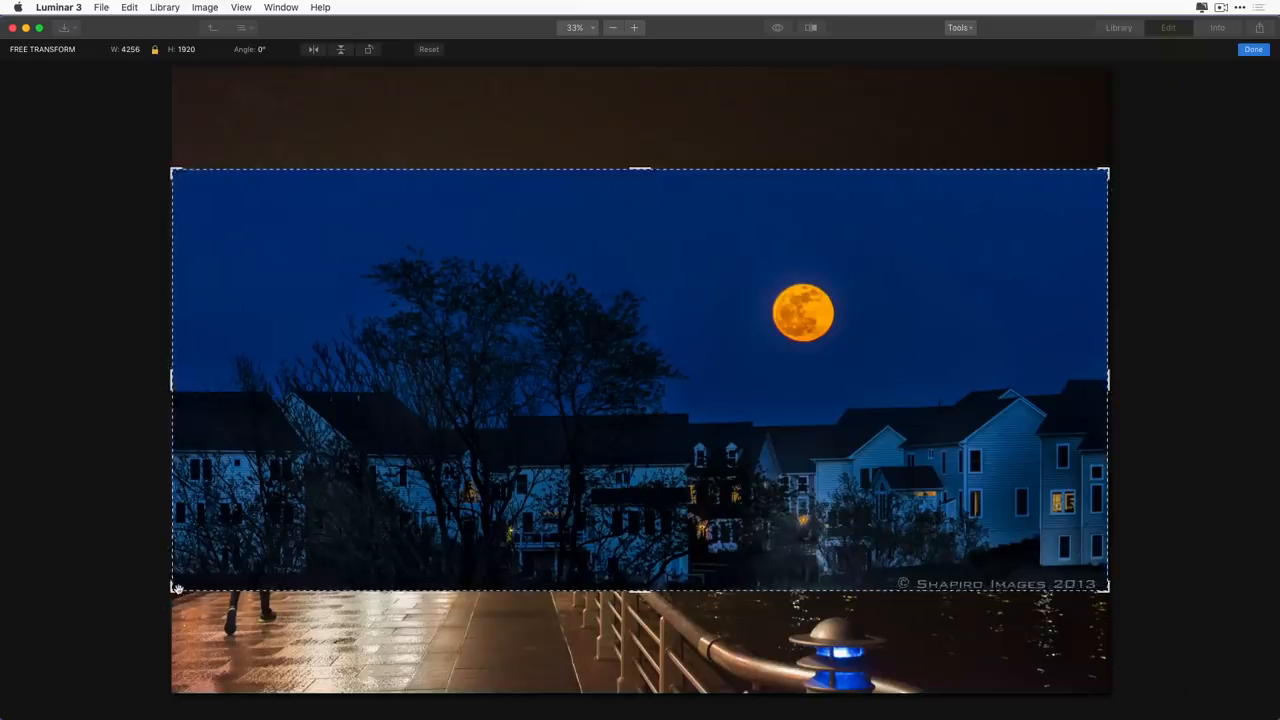
left_click_drag(172, 590, 488, 447)
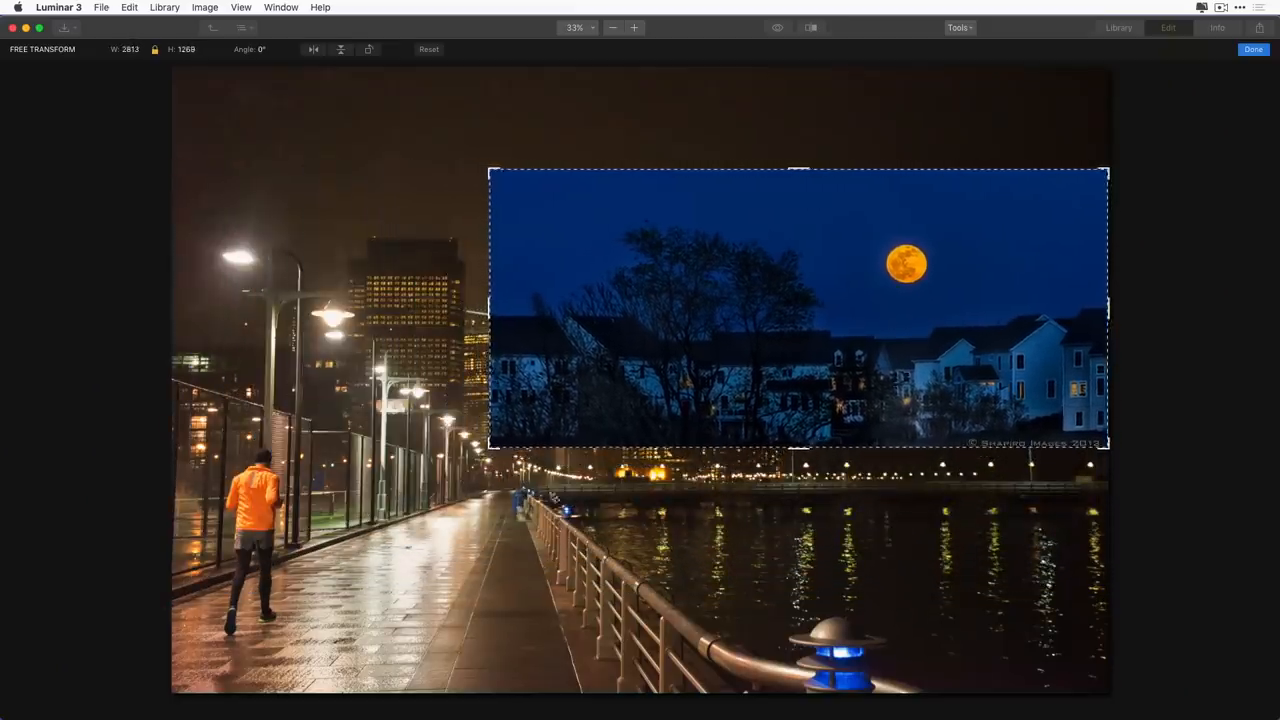
left_click_drag(965, 330, 967, 245)
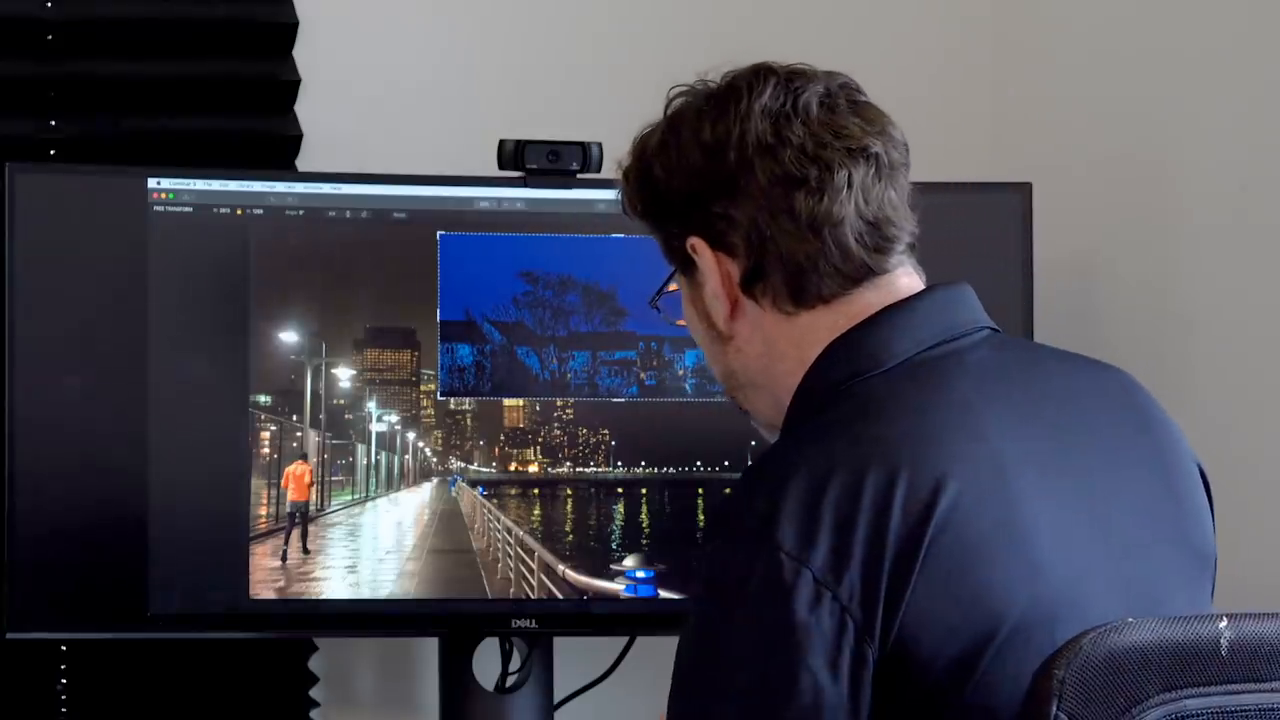
Commit the transform and draw a radial mask sized tightly around the moon
key("Return")
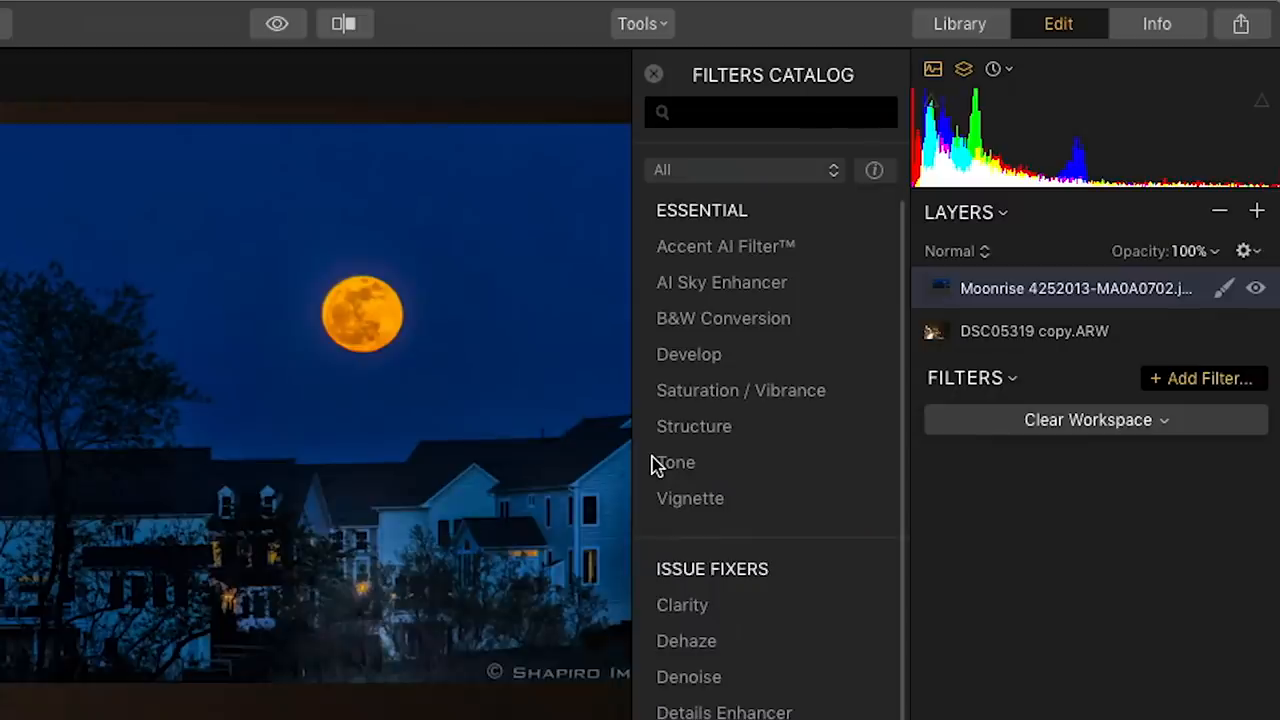
left_click(1224, 289)
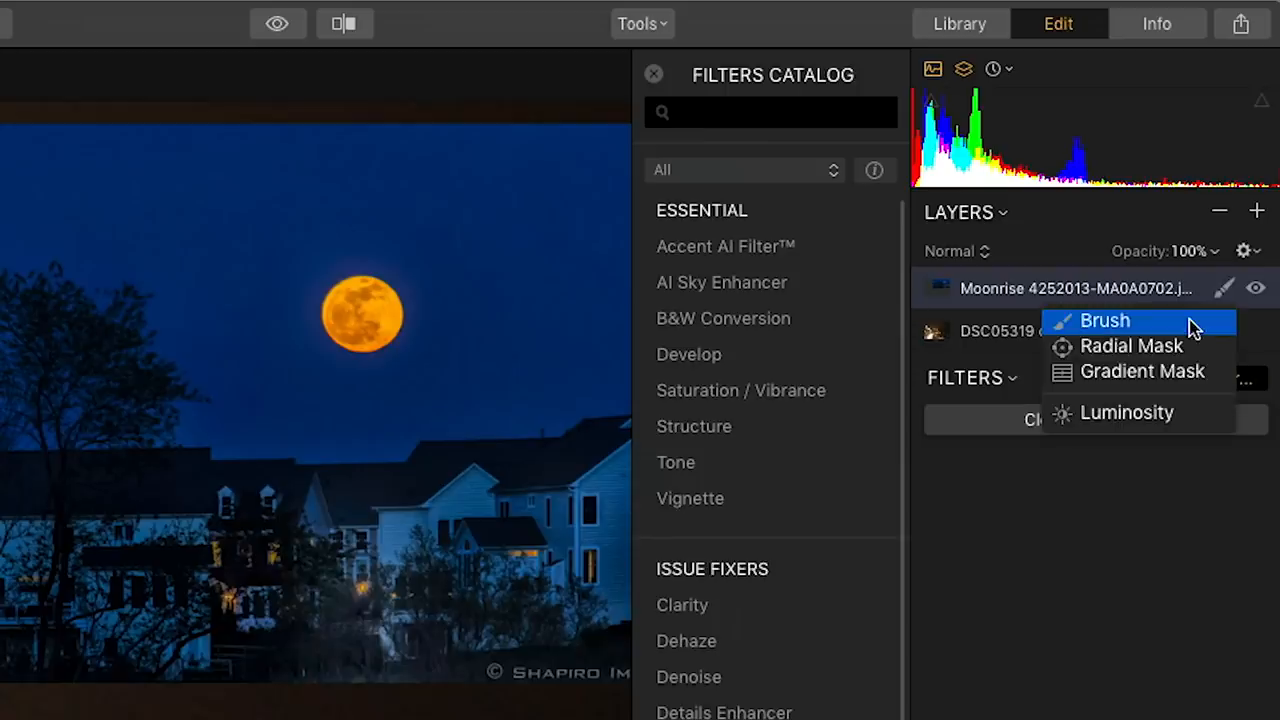
left_click(1199, 348)
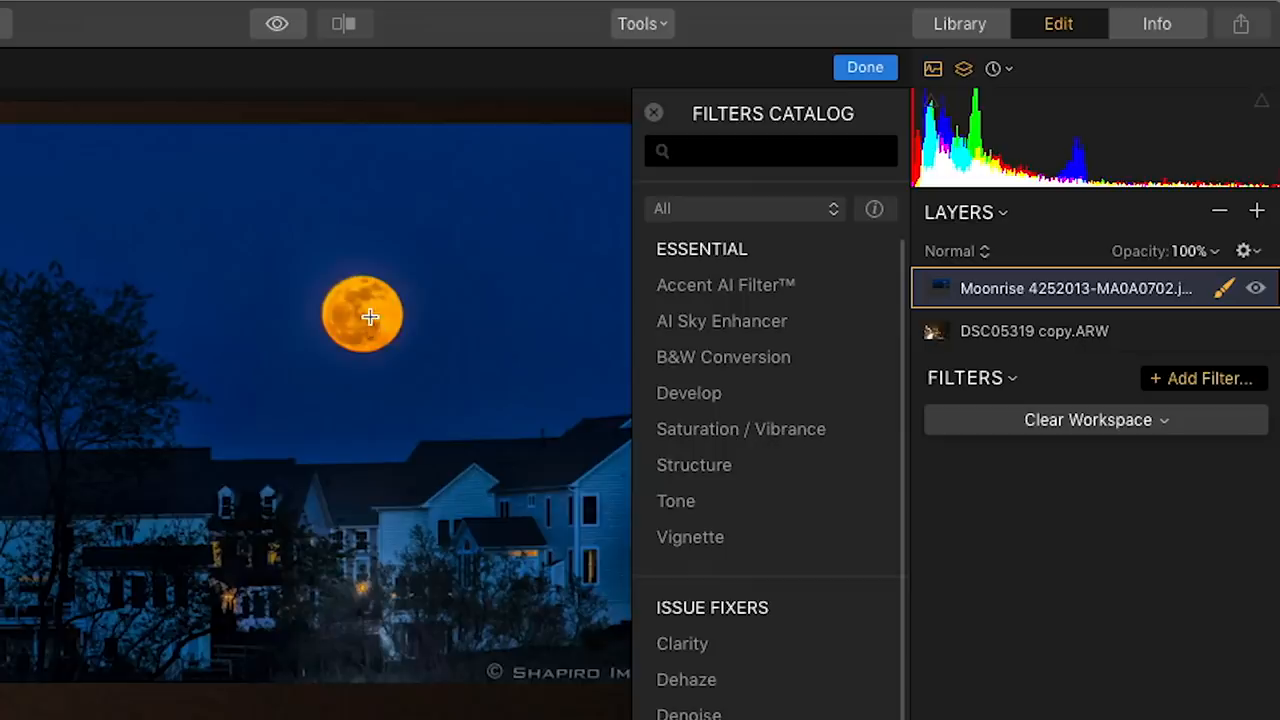
left_click_drag(370, 318, 390, 322)
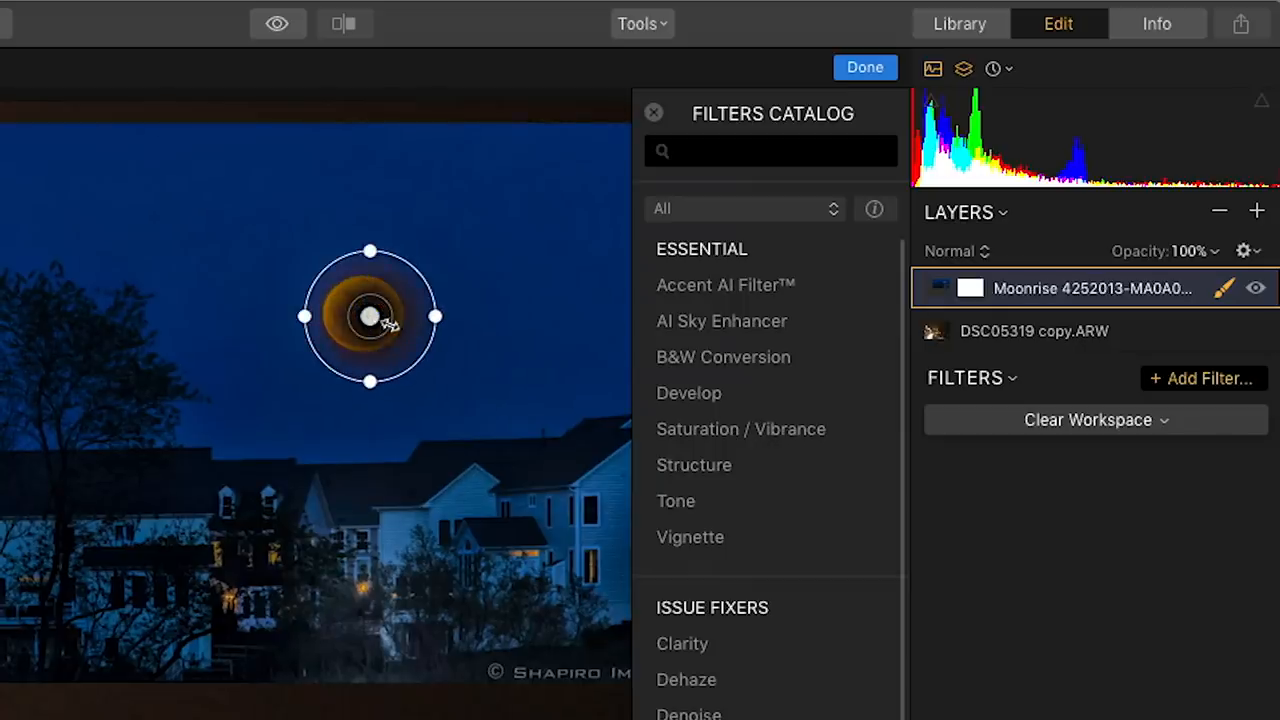
left_click_drag(372, 320, 368, 314)
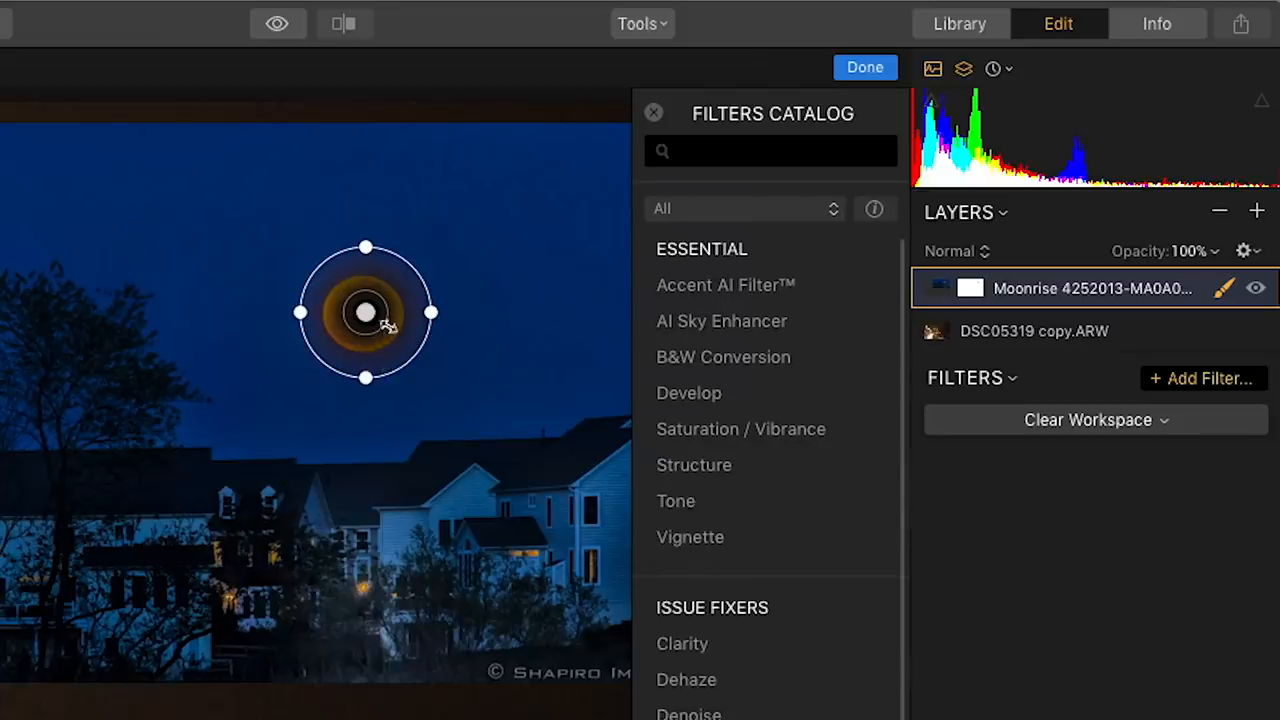
left_click_drag(386, 322, 390, 328)
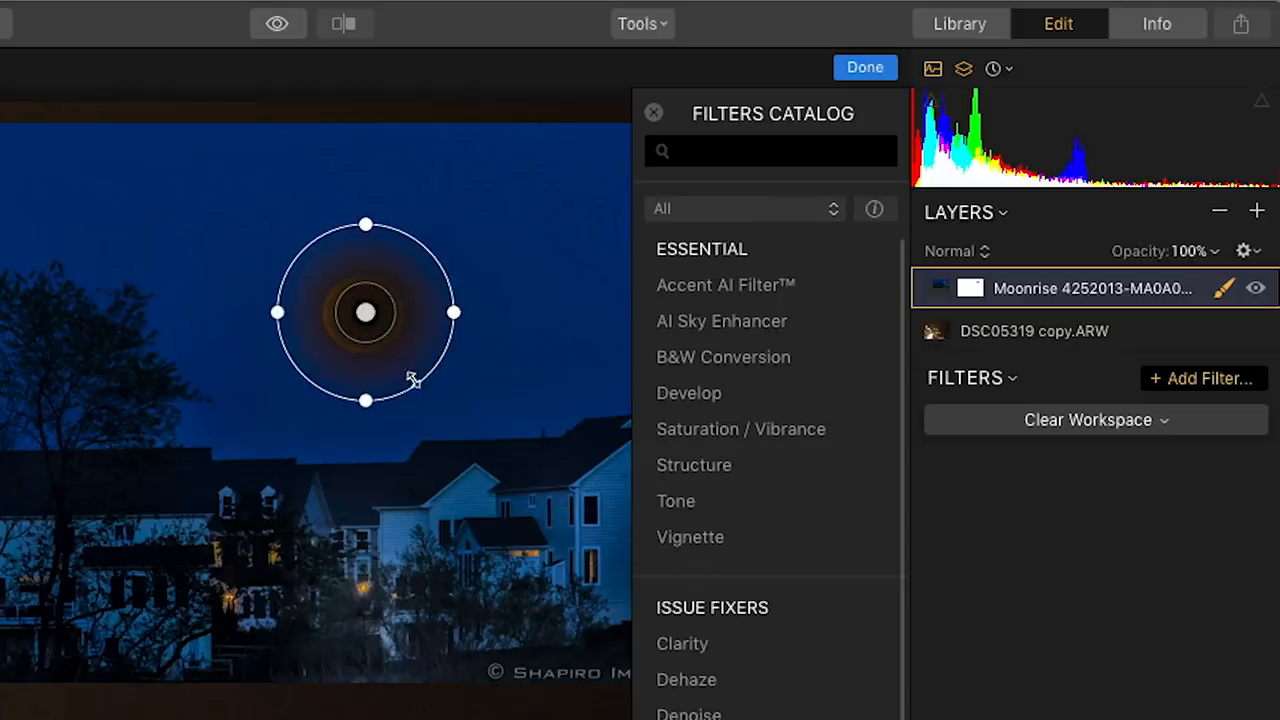
left_click_drag(416, 381, 408, 363)
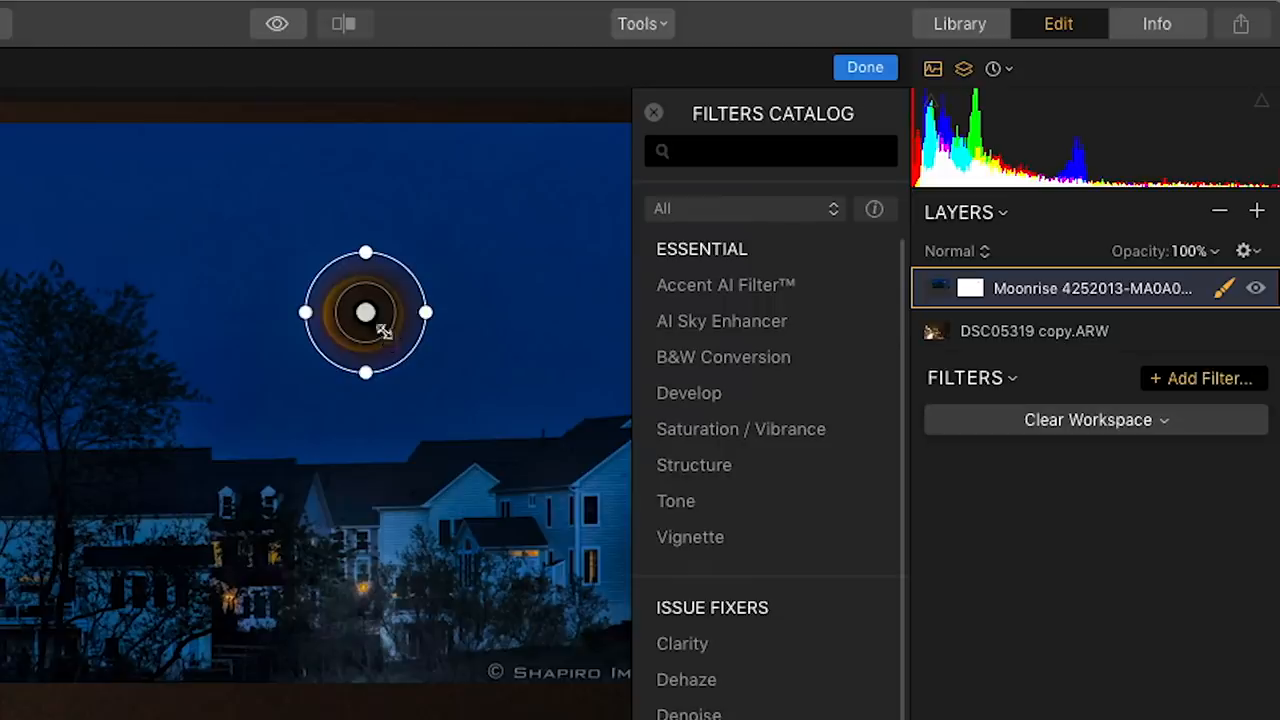
left_click_drag(383, 330, 395, 342)
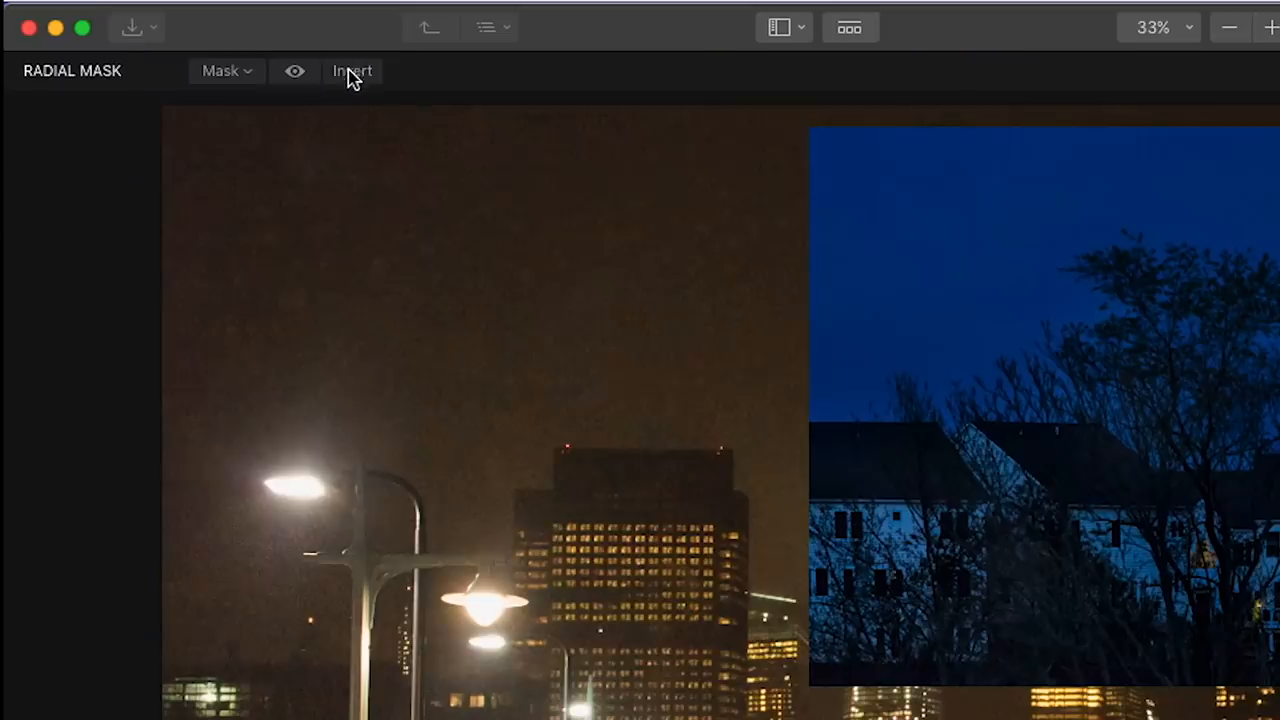
Invert the radial mask so only the glowing moon remains over the night sky
left_click(352, 72)
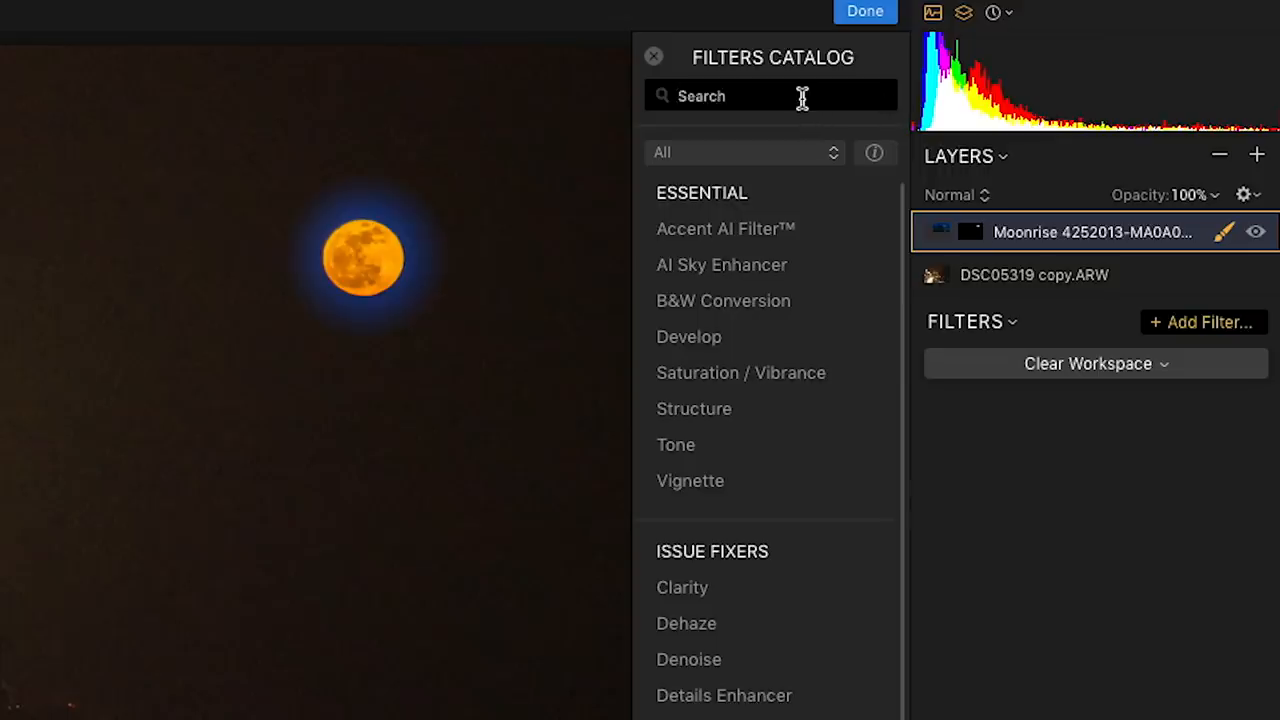
type("sl")
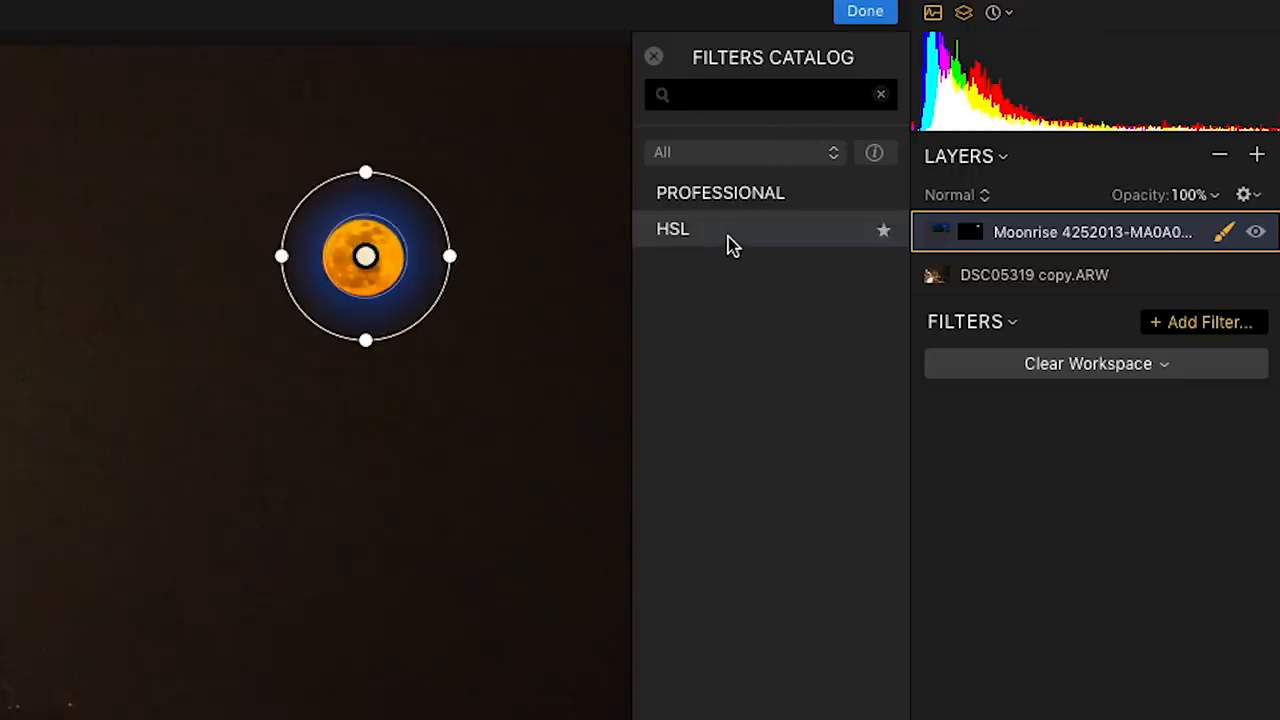
Add an HSL filter and kill the moon's blue halo: Luminance Aqua -88, Blue -100
left_click(733, 243)
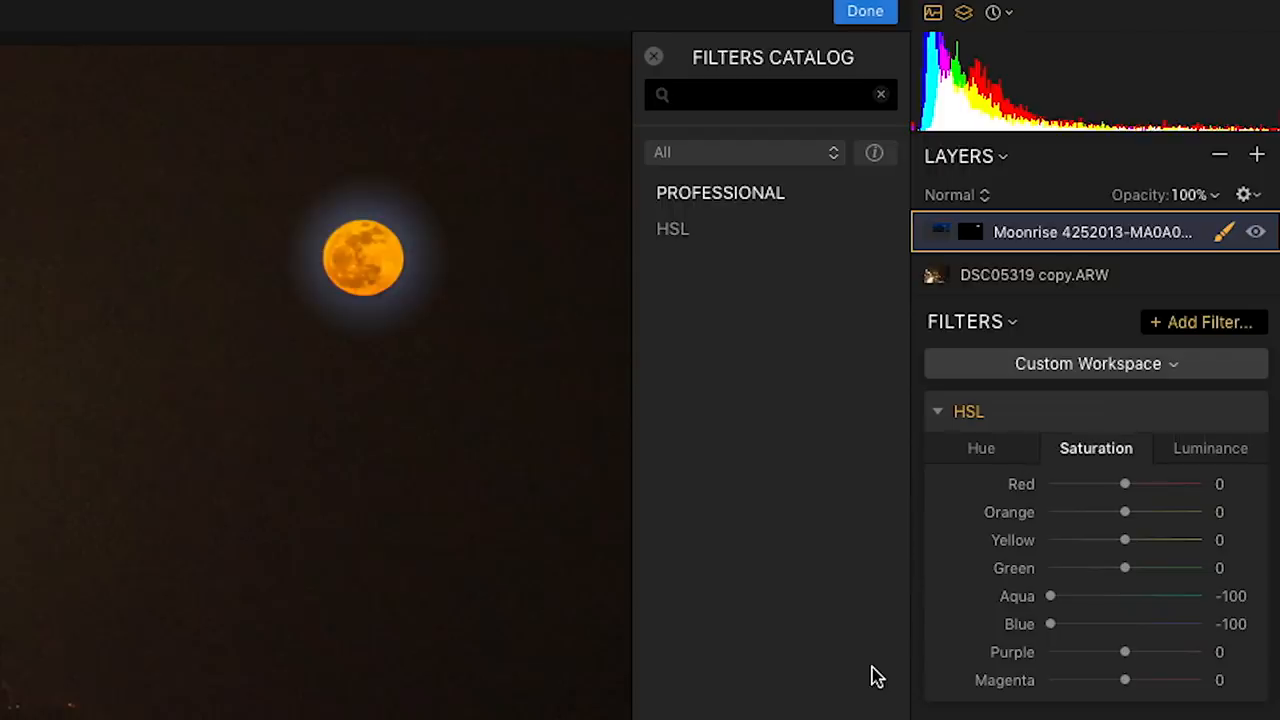
left_click(1215, 450)
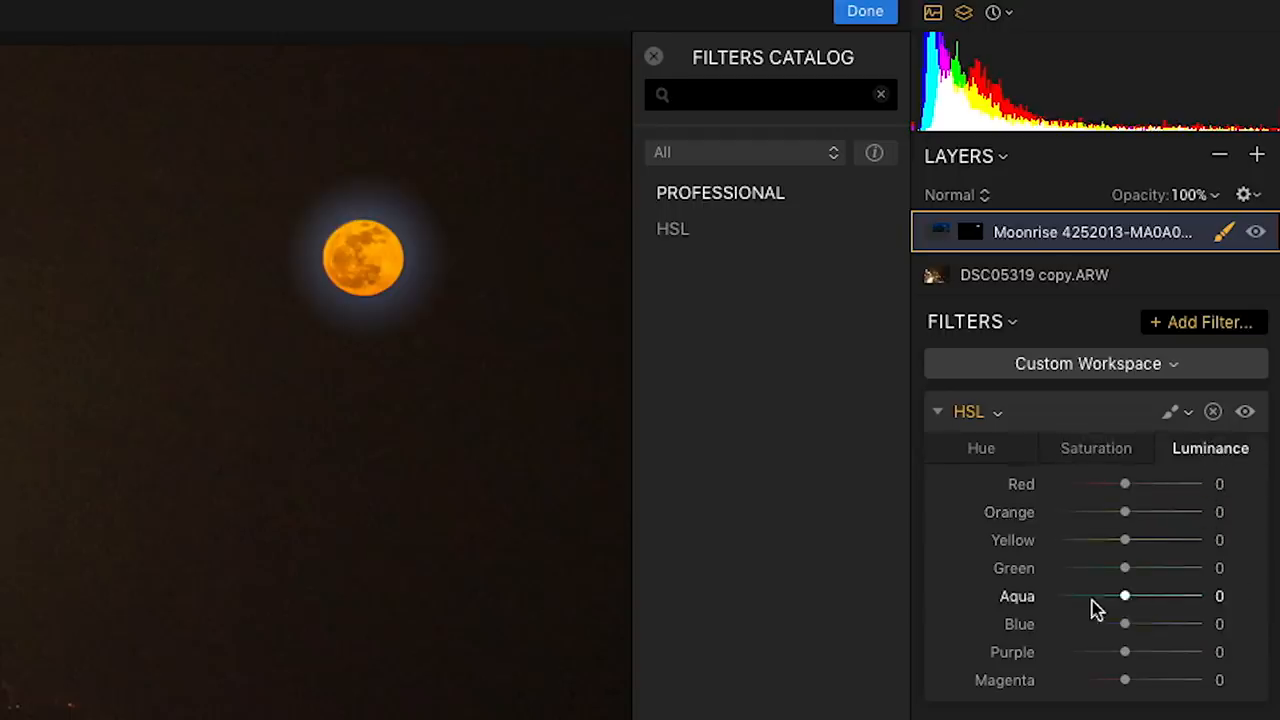
left_click_drag(1125, 596, 1058, 596)
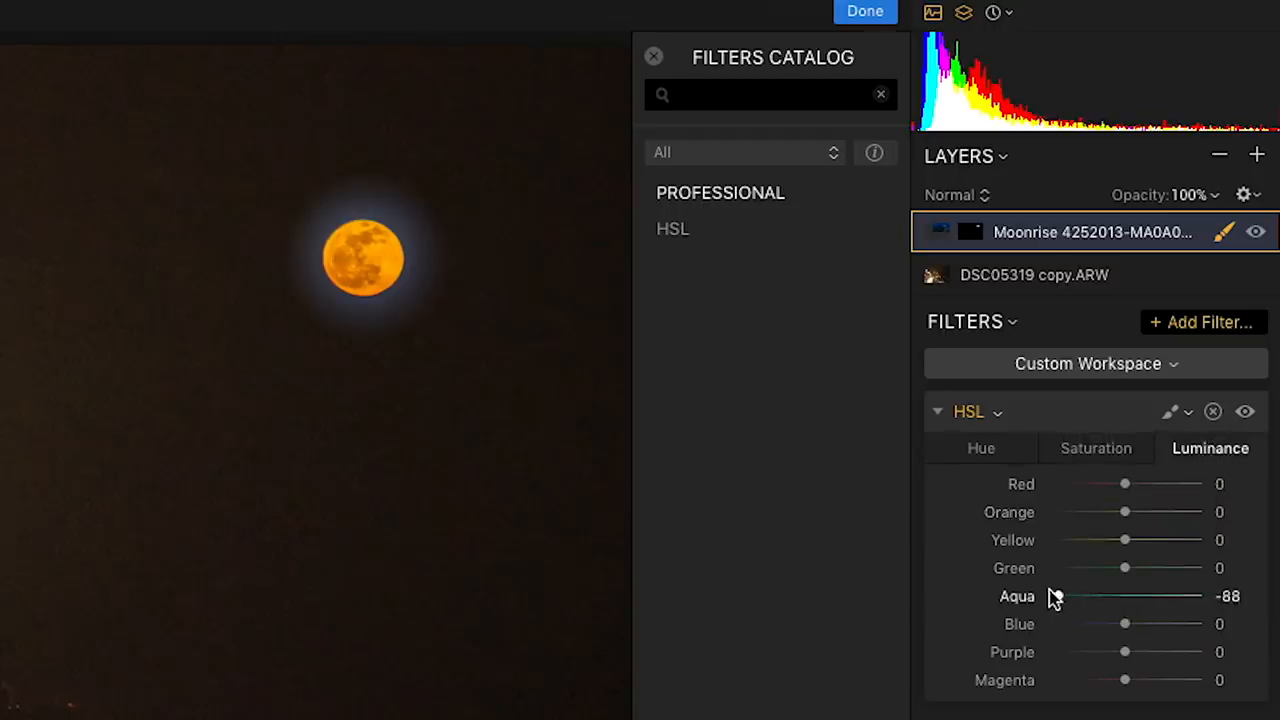
left_click_drag(1125, 624, 1010, 630)
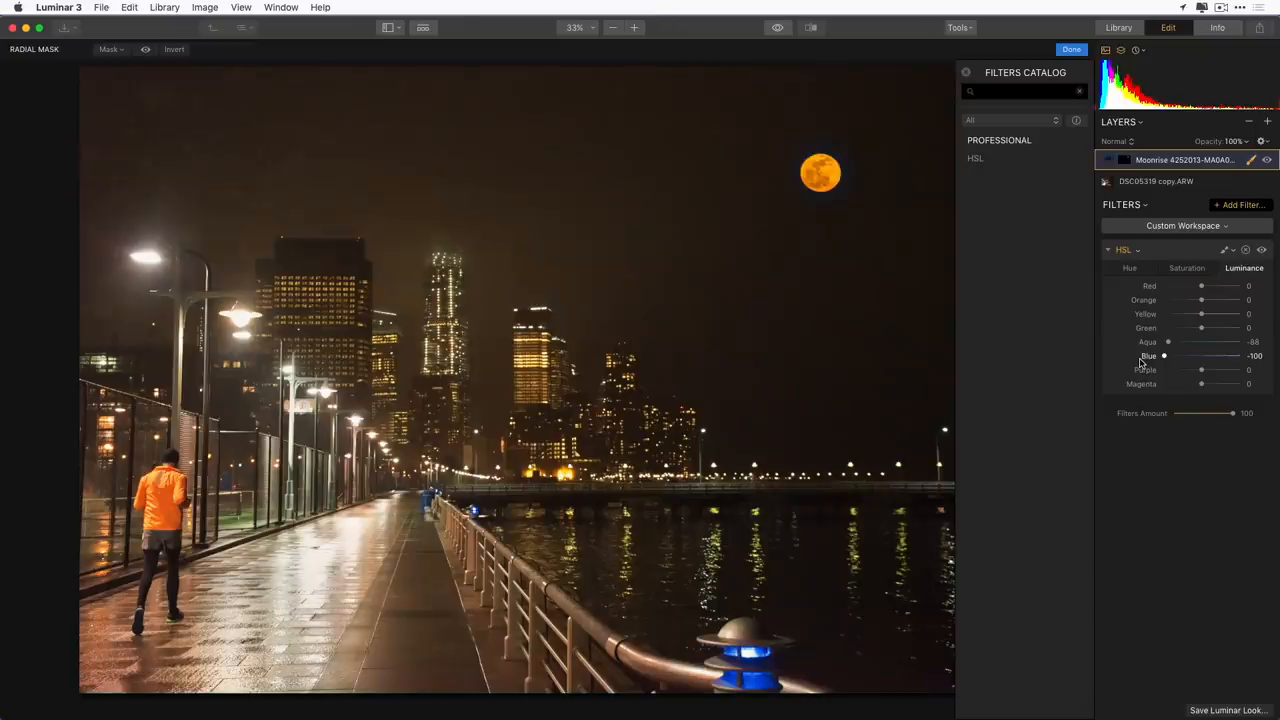
Enrich the moon's orange: Saturation Orange +23 and Hue Orange -19
left_click(1186, 268)
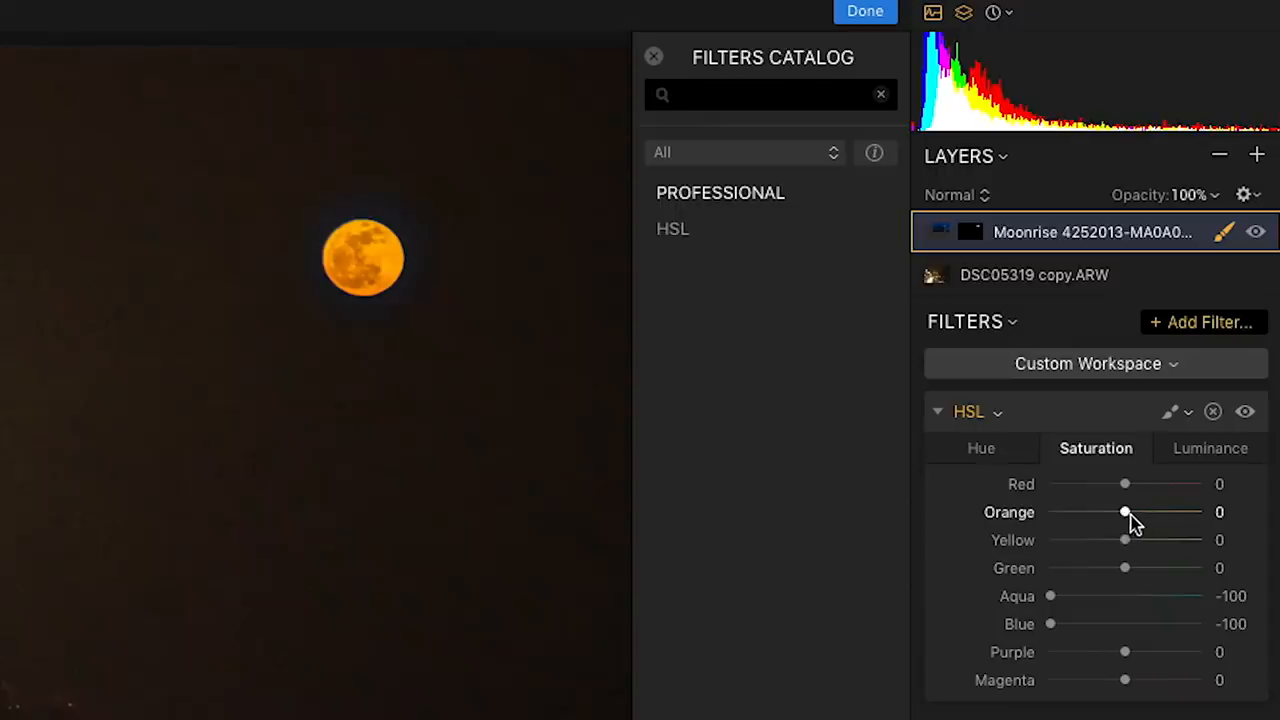
left_click_drag(1130, 512, 1142, 512)
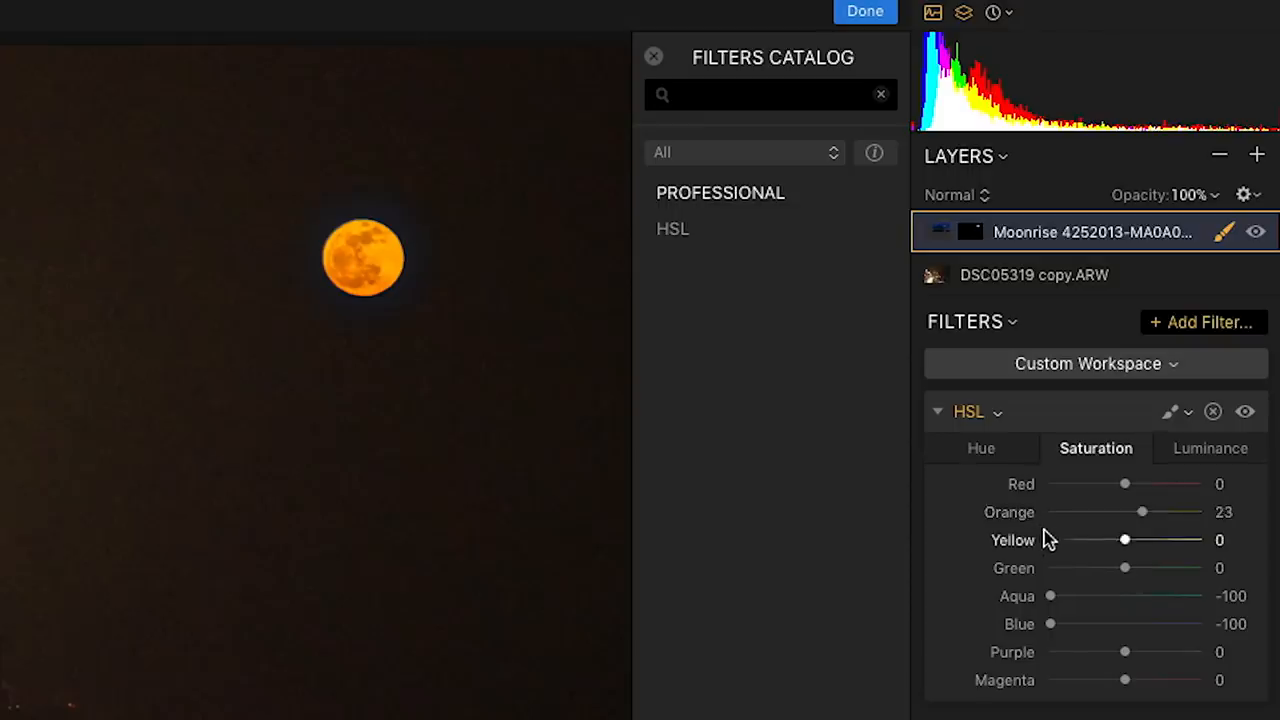
left_click(1012, 455)
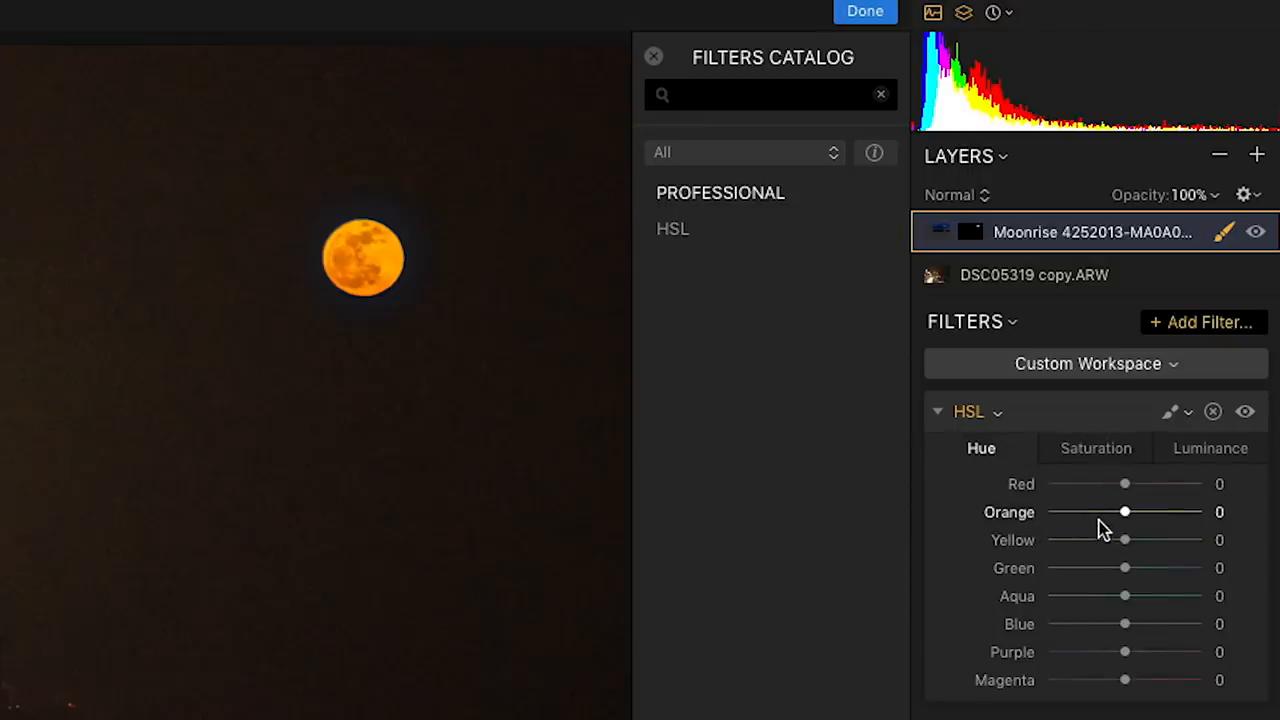
left_click_drag(1126, 514, 1110, 517)
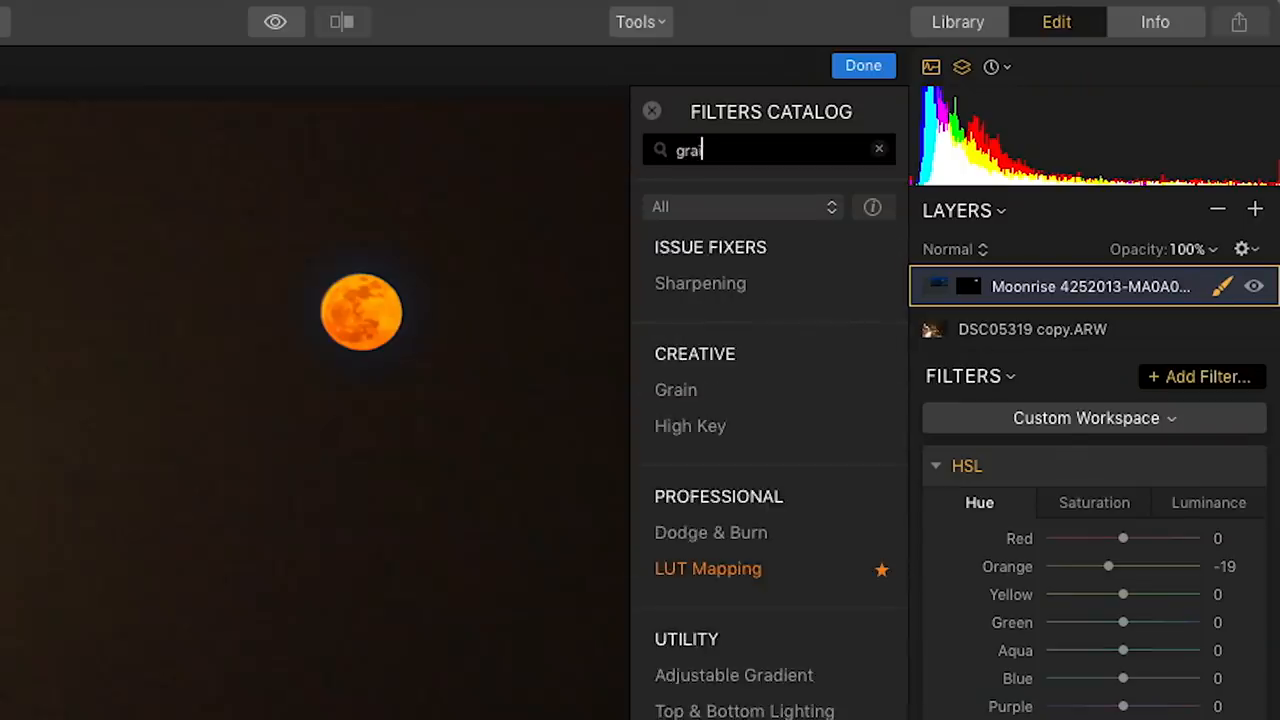
type("in")
Add a Grain filter to the moon layer, finish the radial mask and fit the view
left_click(879, 150)
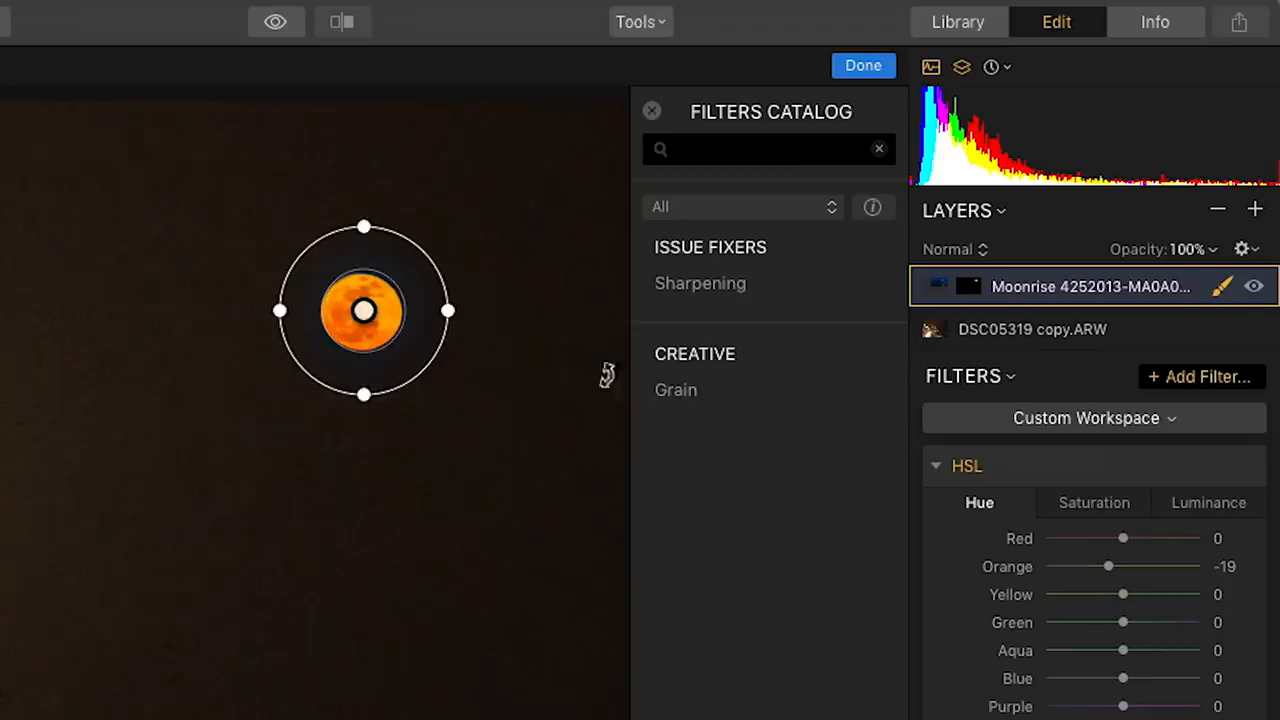
left_click(1226, 288)
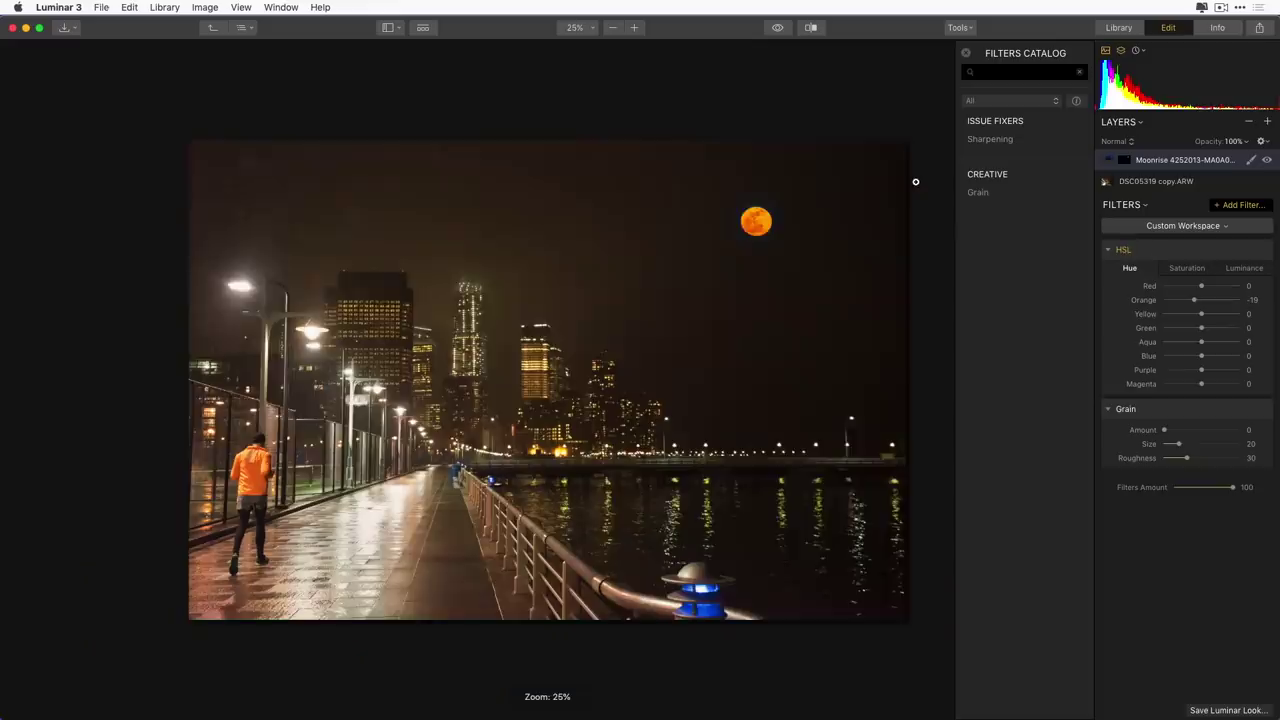
scroll(916, 184, "up", 5)
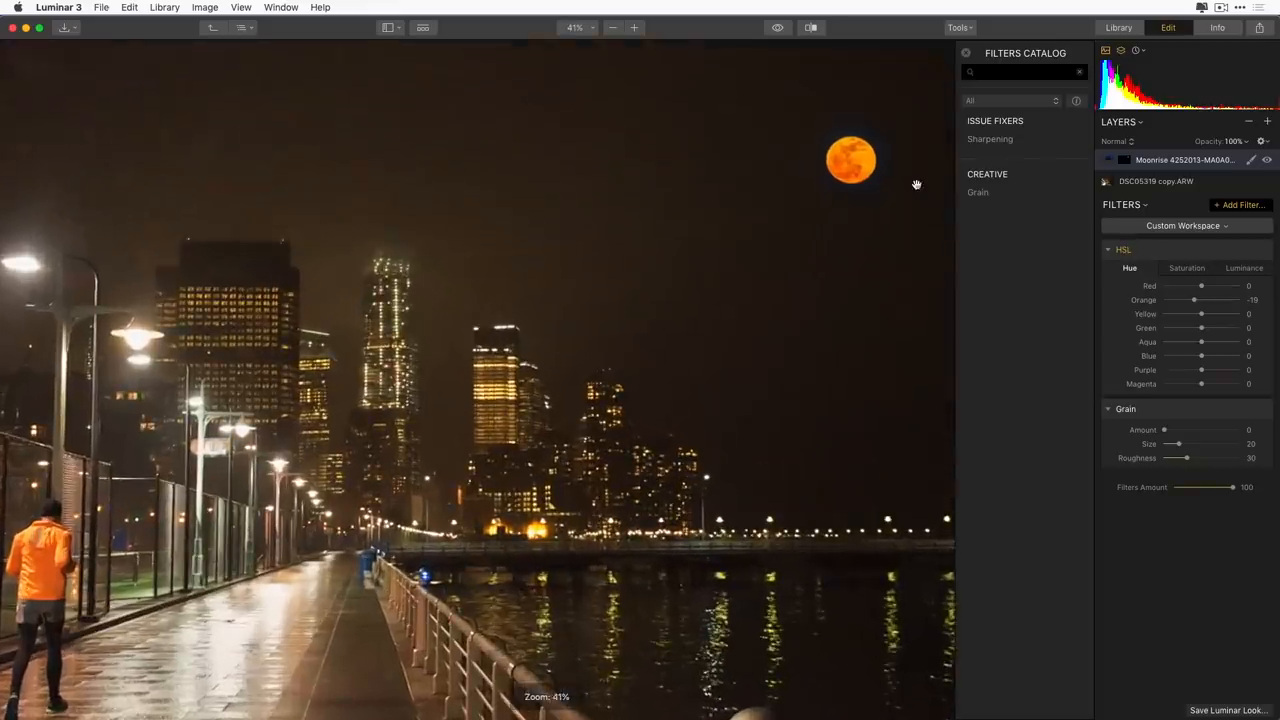
scroll(916, 184, "up", 2)
scroll(841, 215, "up", 2)
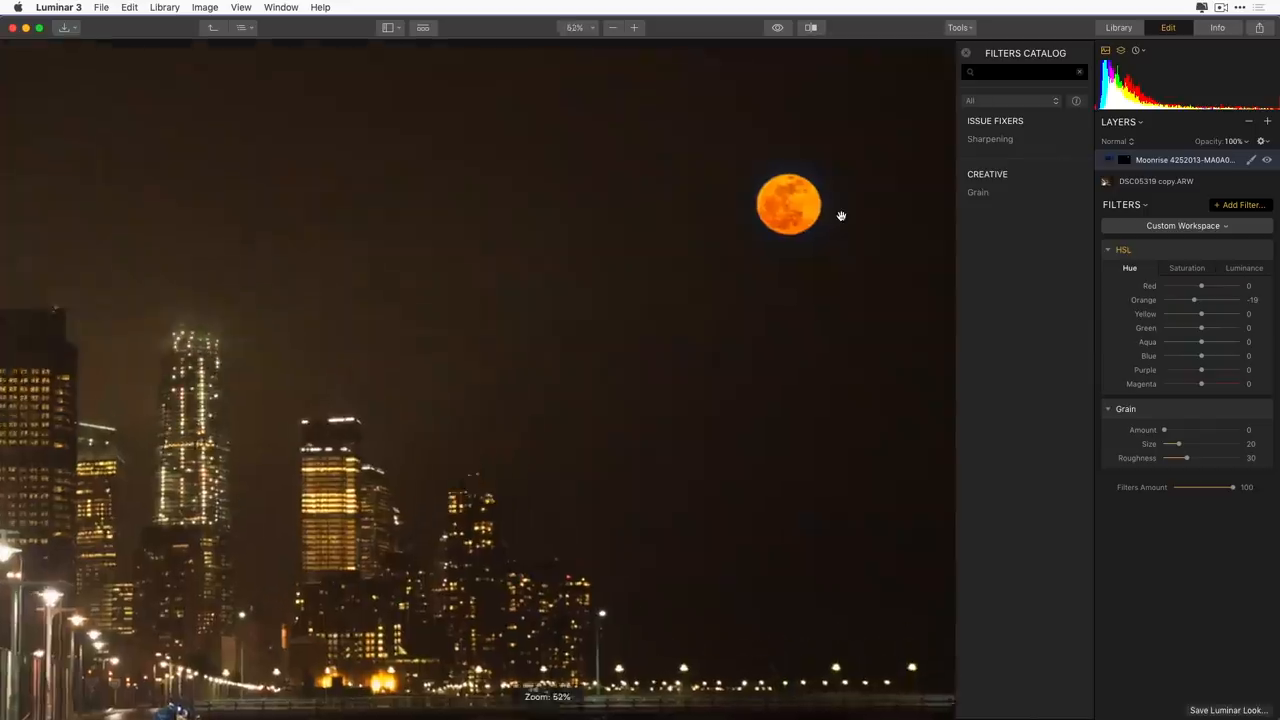
scroll(841, 215, "up", 5)
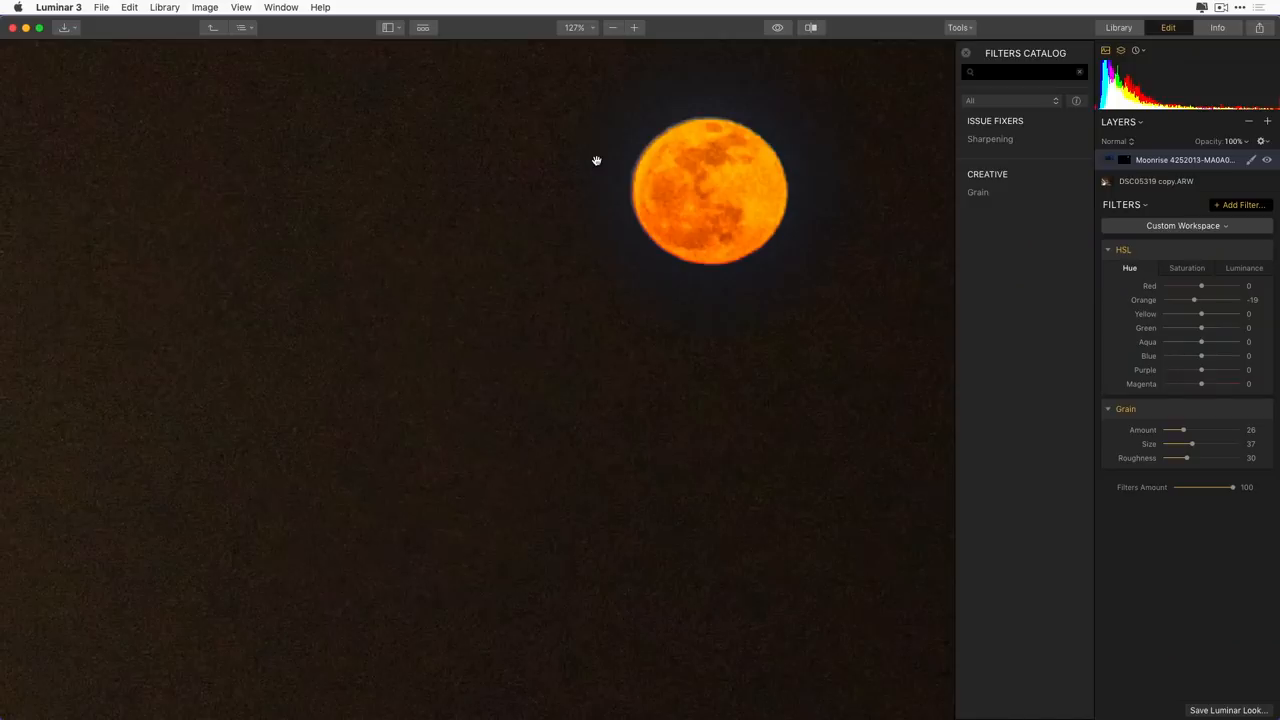
key("super+0")
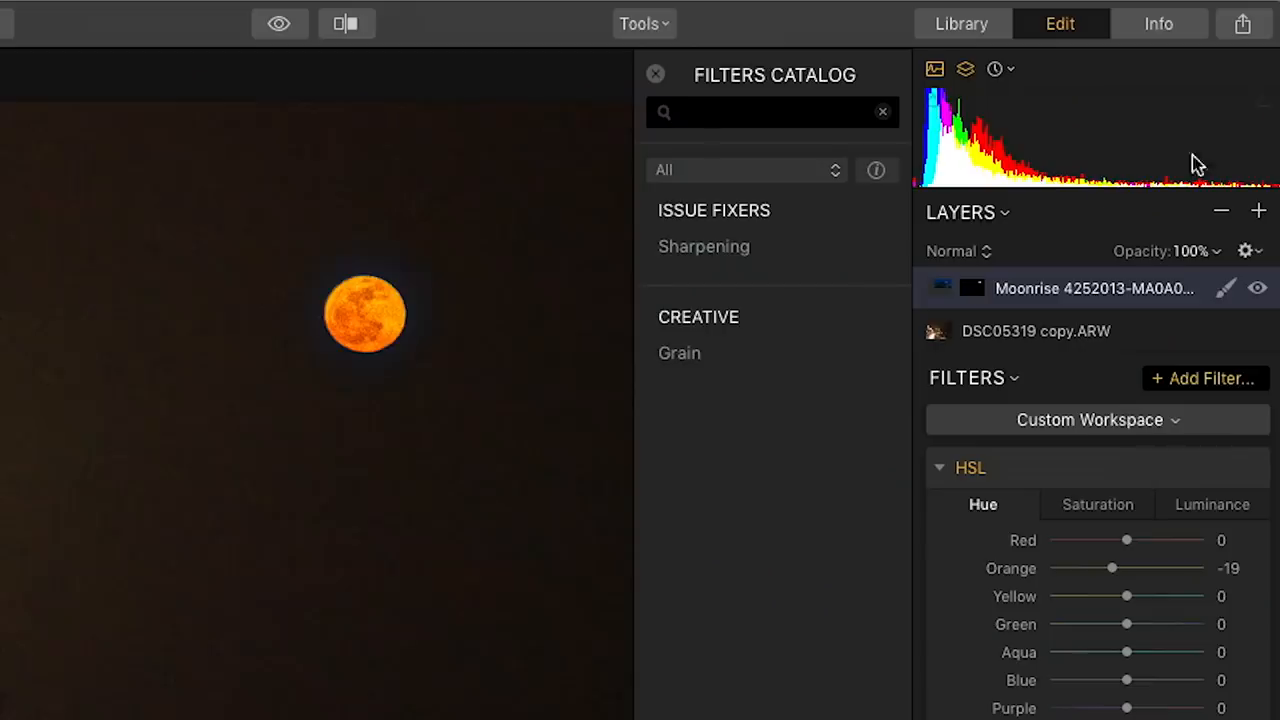
Create a new empty adjustment layer on top of the layer stack
left_click(1259, 212)
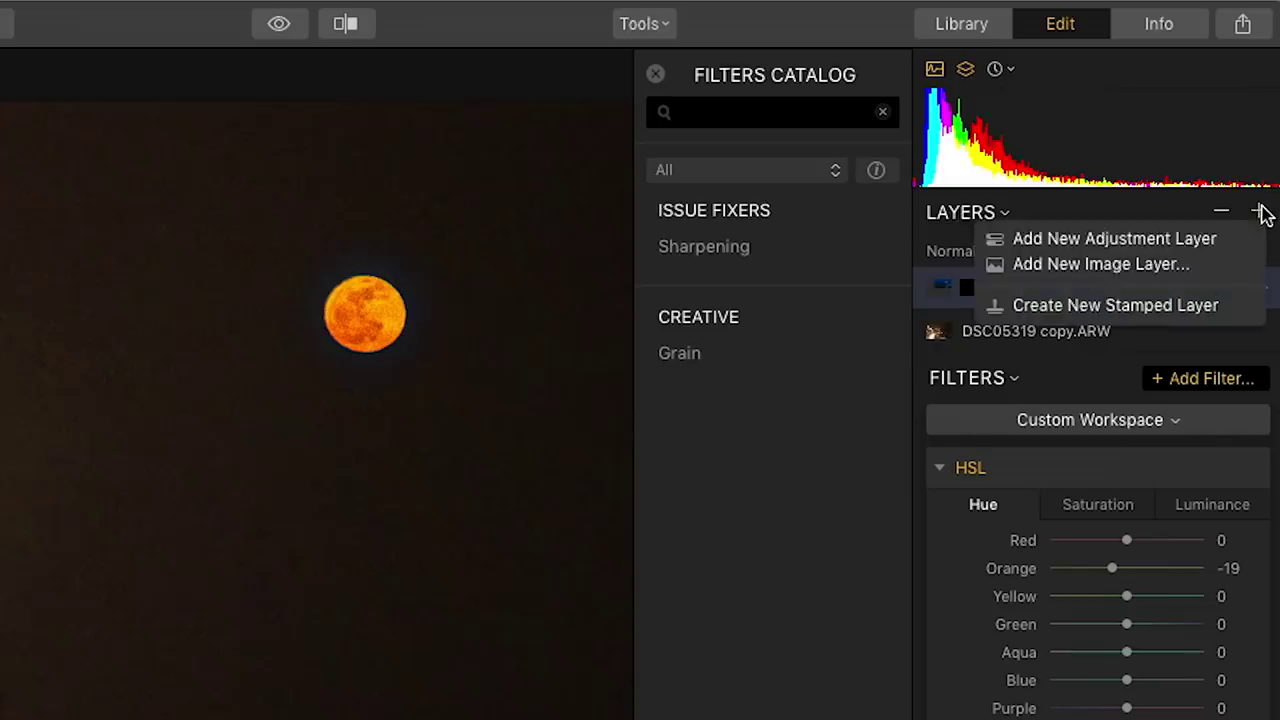
left_click(1210, 240)
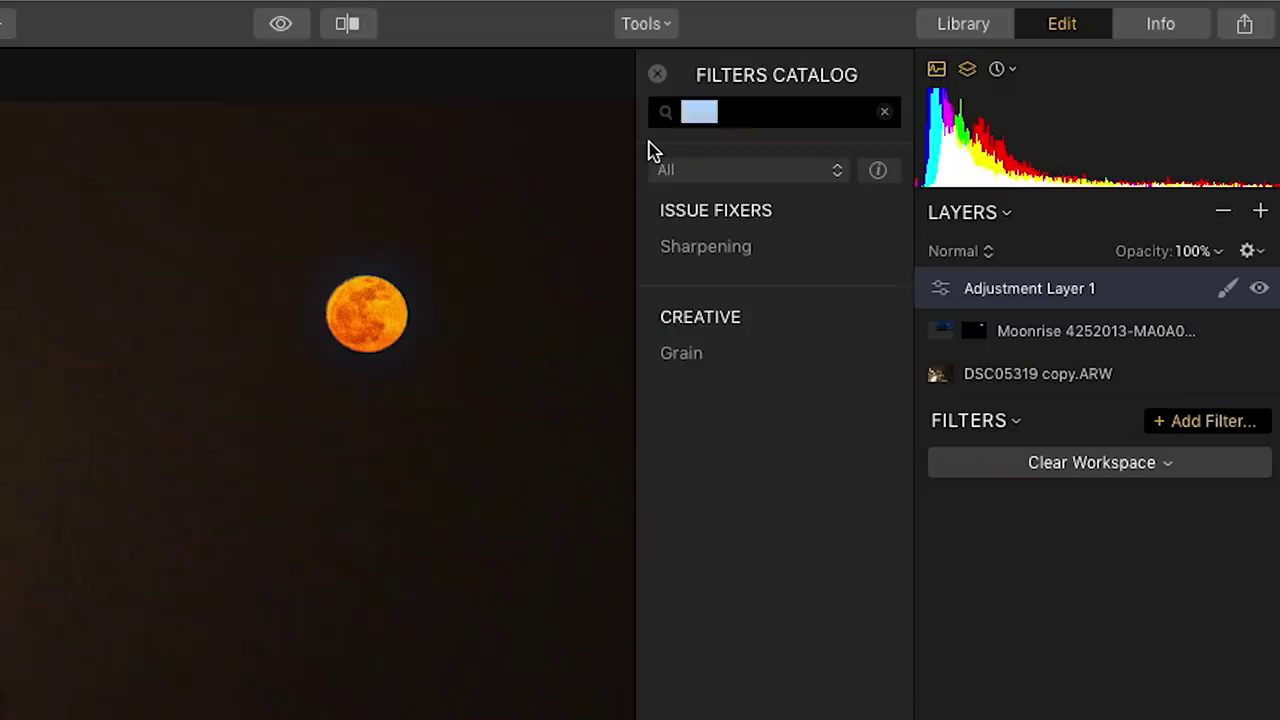
type("d")
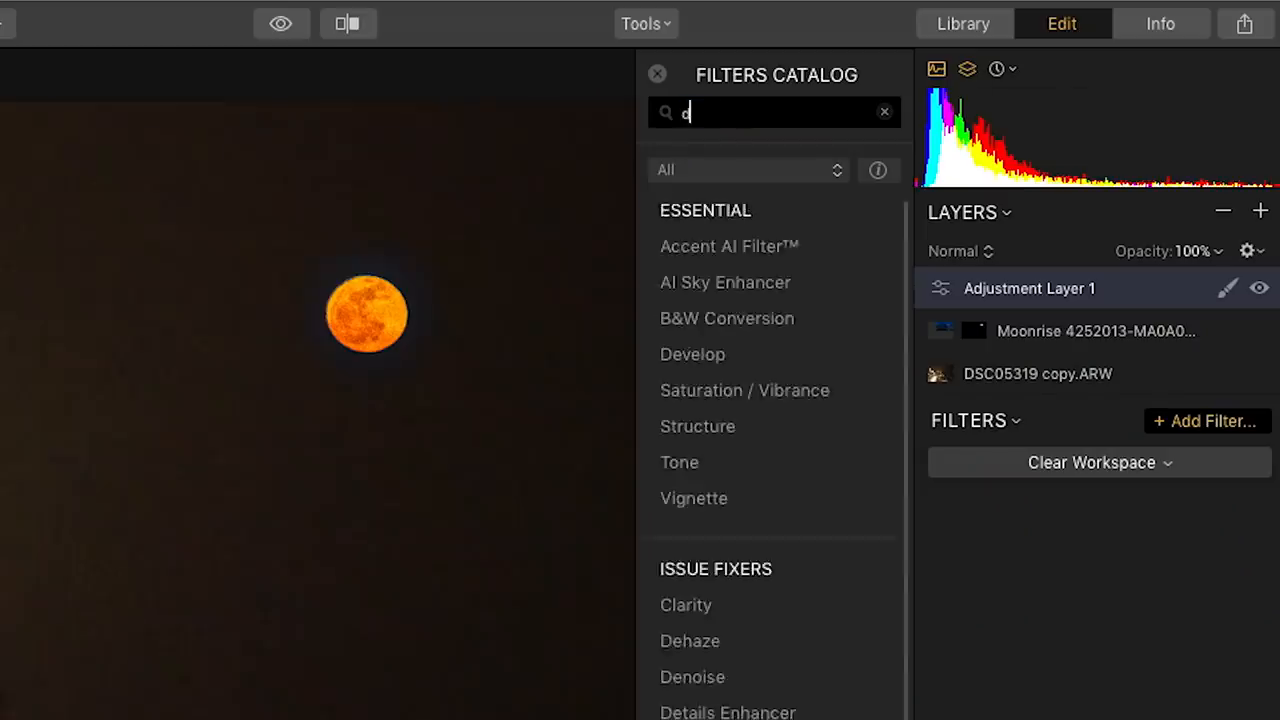
type("ramt")
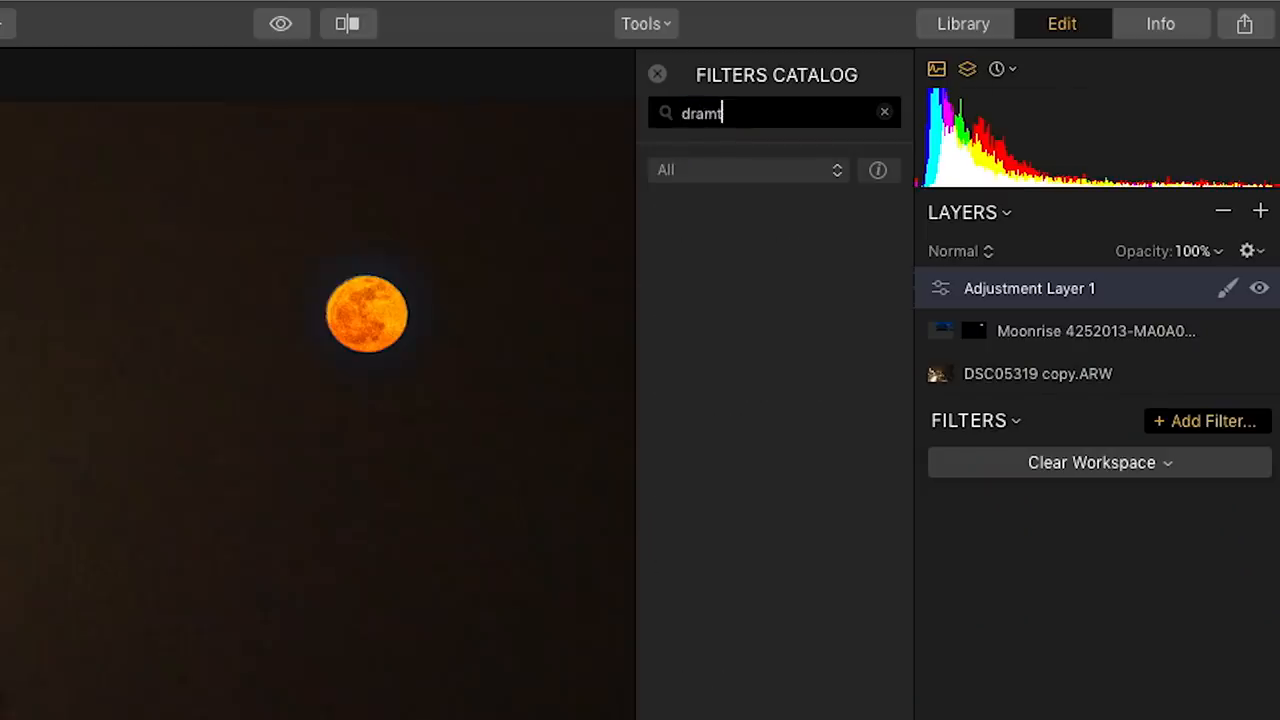
Add Dramatic with contrast 77, local contrast 79, brightness -26, saturation 24, toggling it to compare
key("BackSpace")
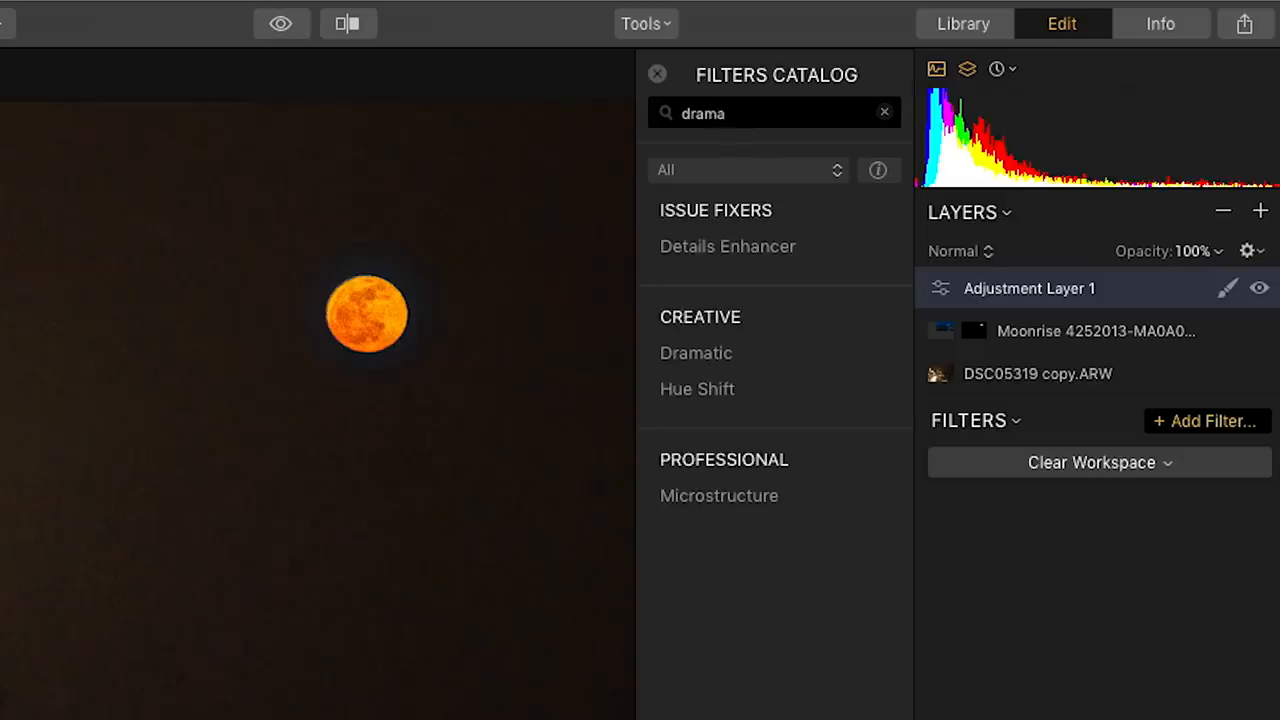
left_click(697, 352)
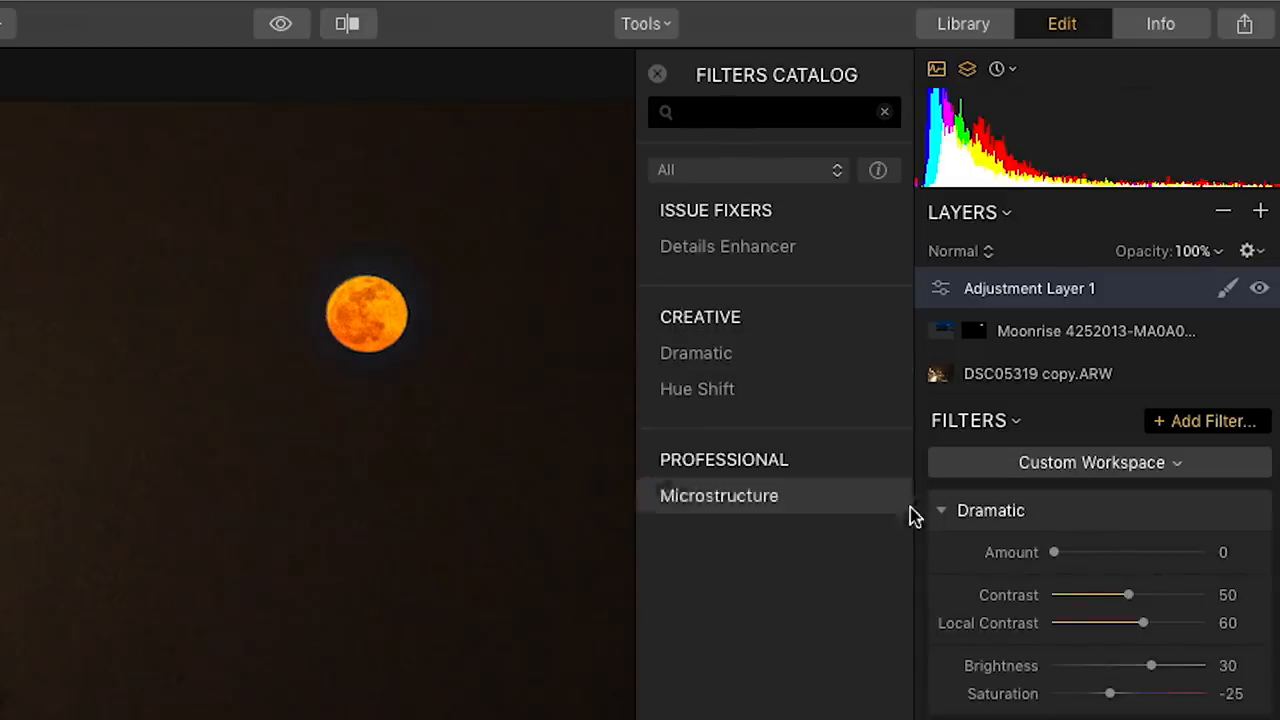
mouse_move(1056, 552)
left_mouse_down()
mouse_move(1183, 552)
mouse_move(1135, 552)
left_mouse_up()
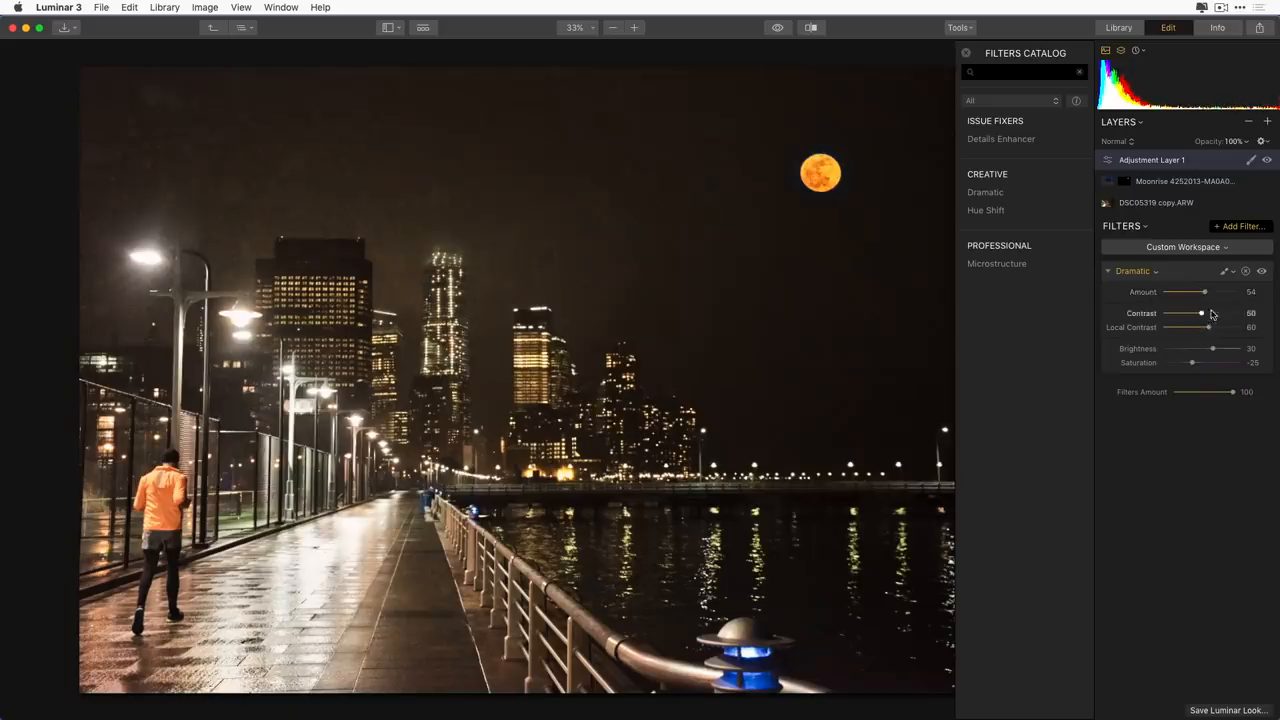
left_click_drag(1202, 313, 1221, 314)
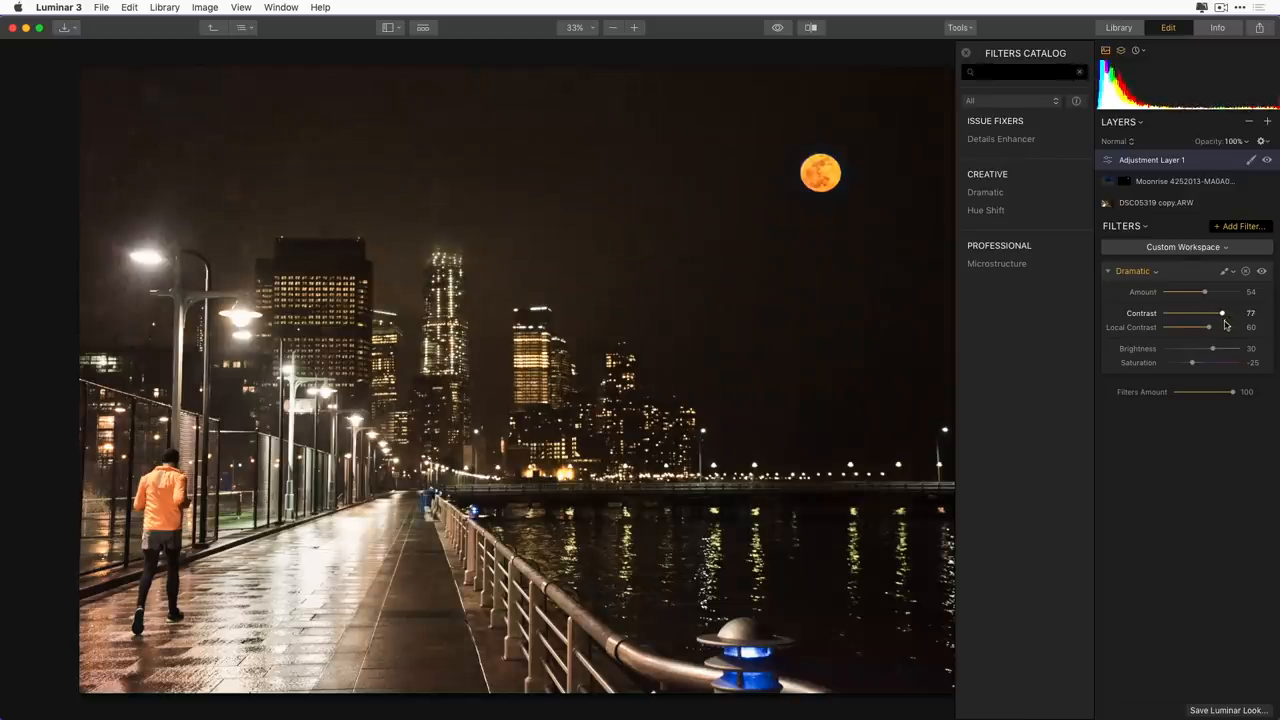
left_click_drag(1214, 328, 1189, 349)
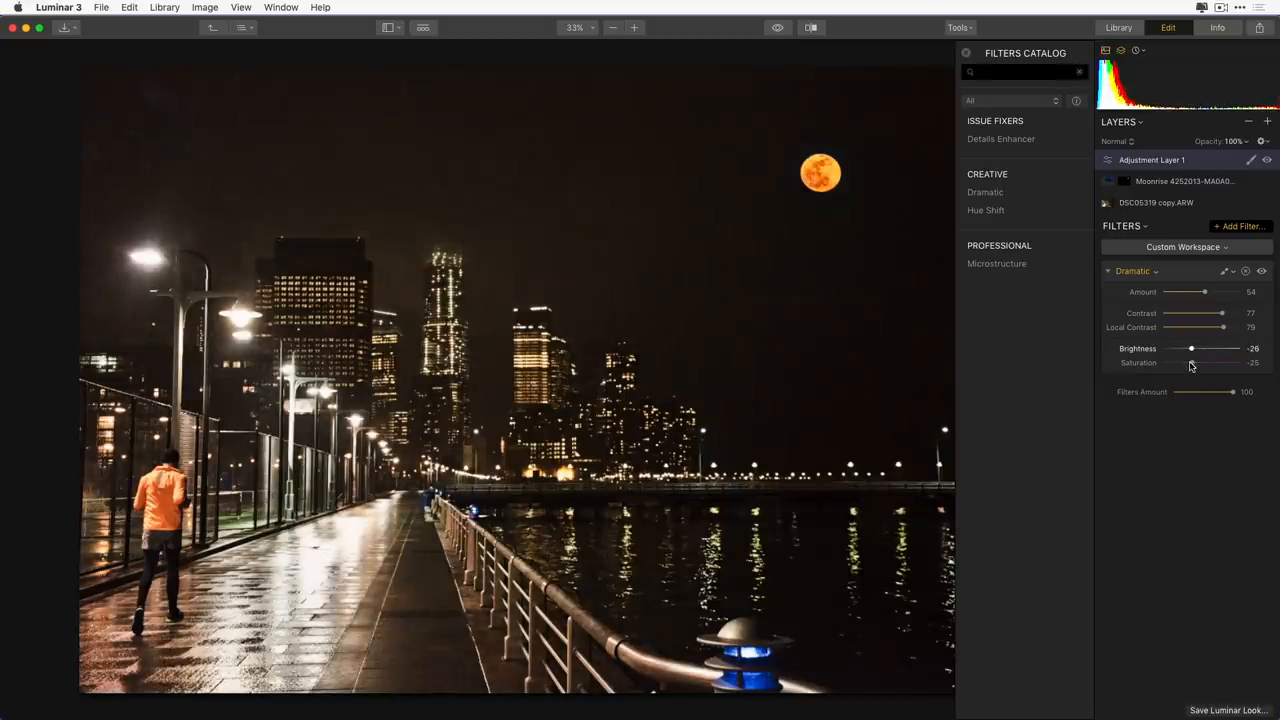
left_click(1190, 364)
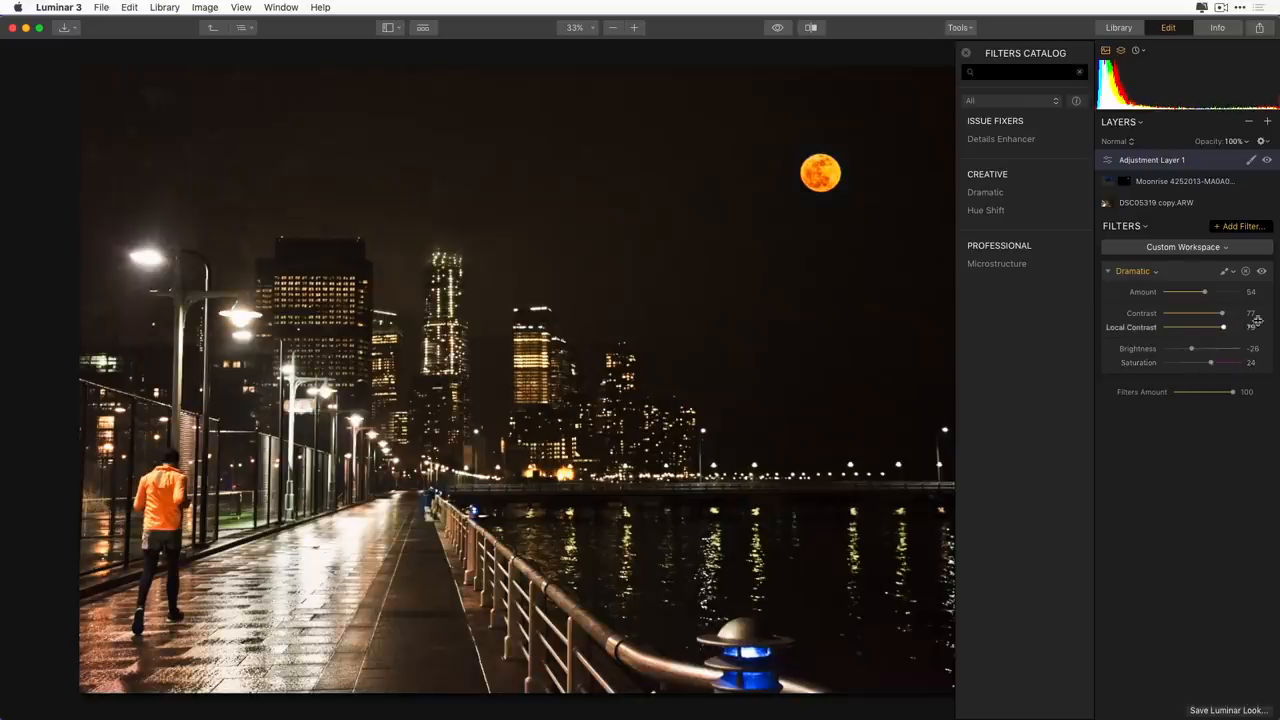
left_click(1262, 272)
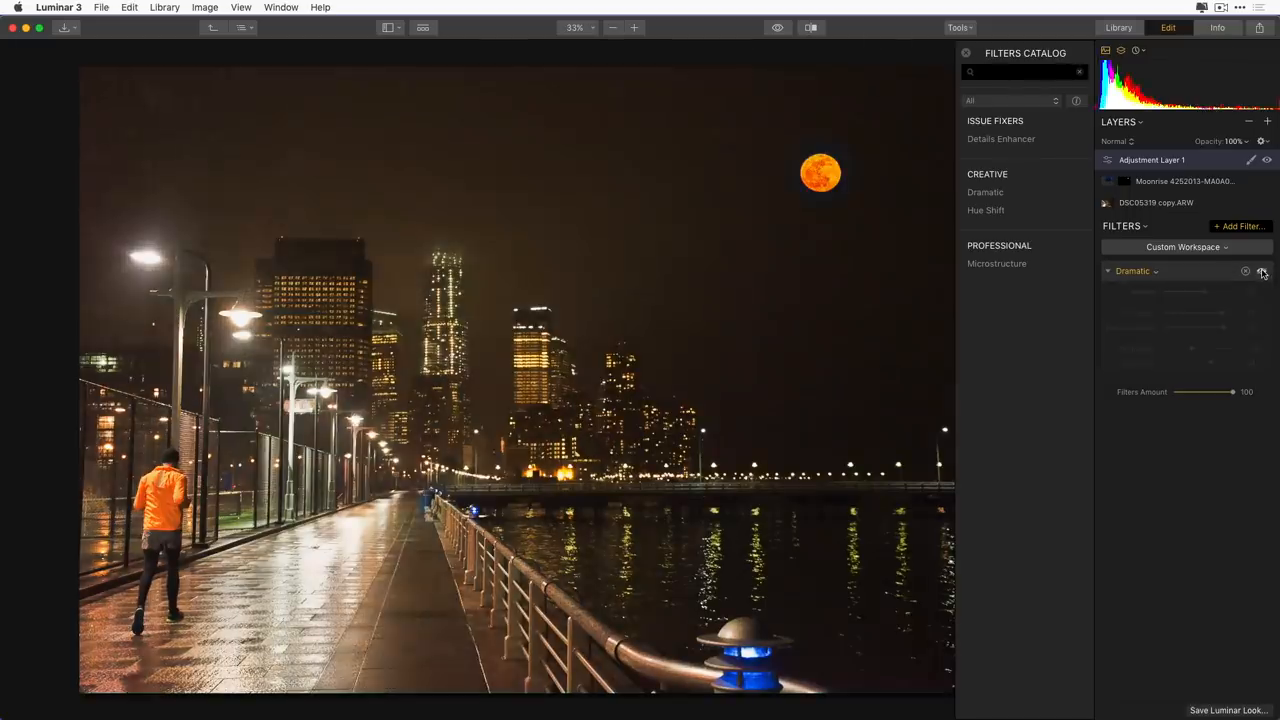
left_click(1262, 272)
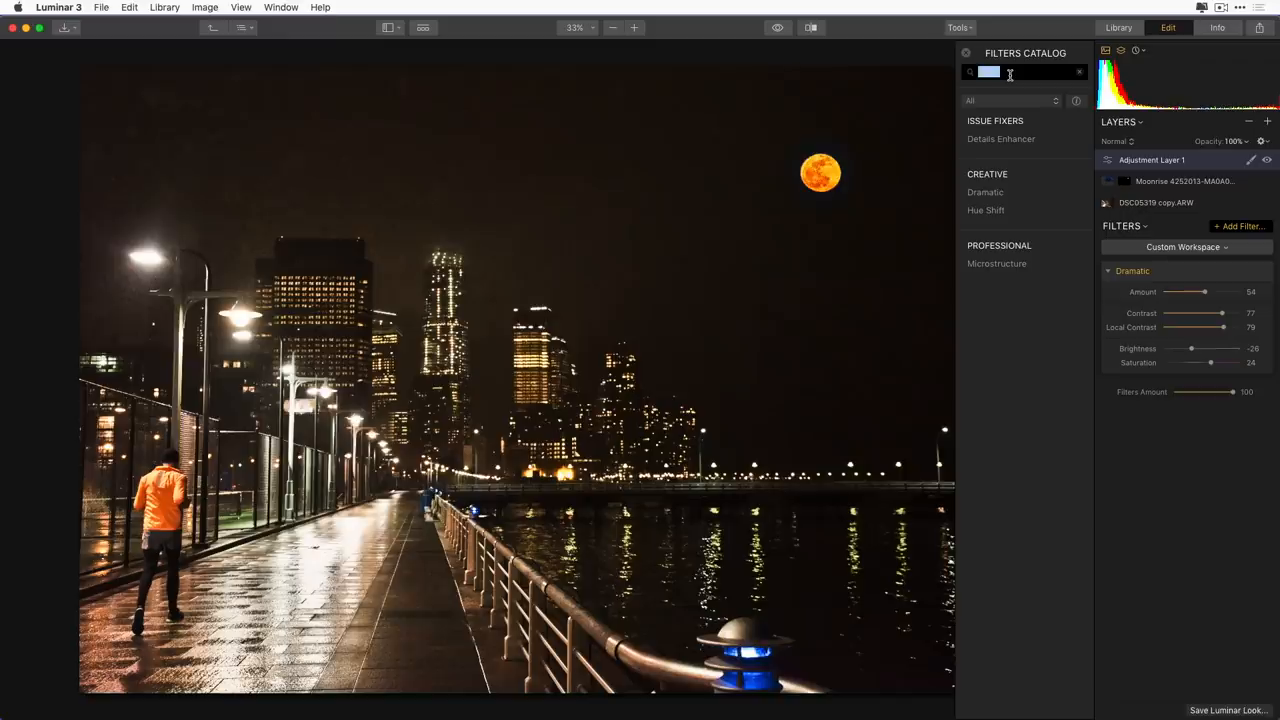
type("deno")
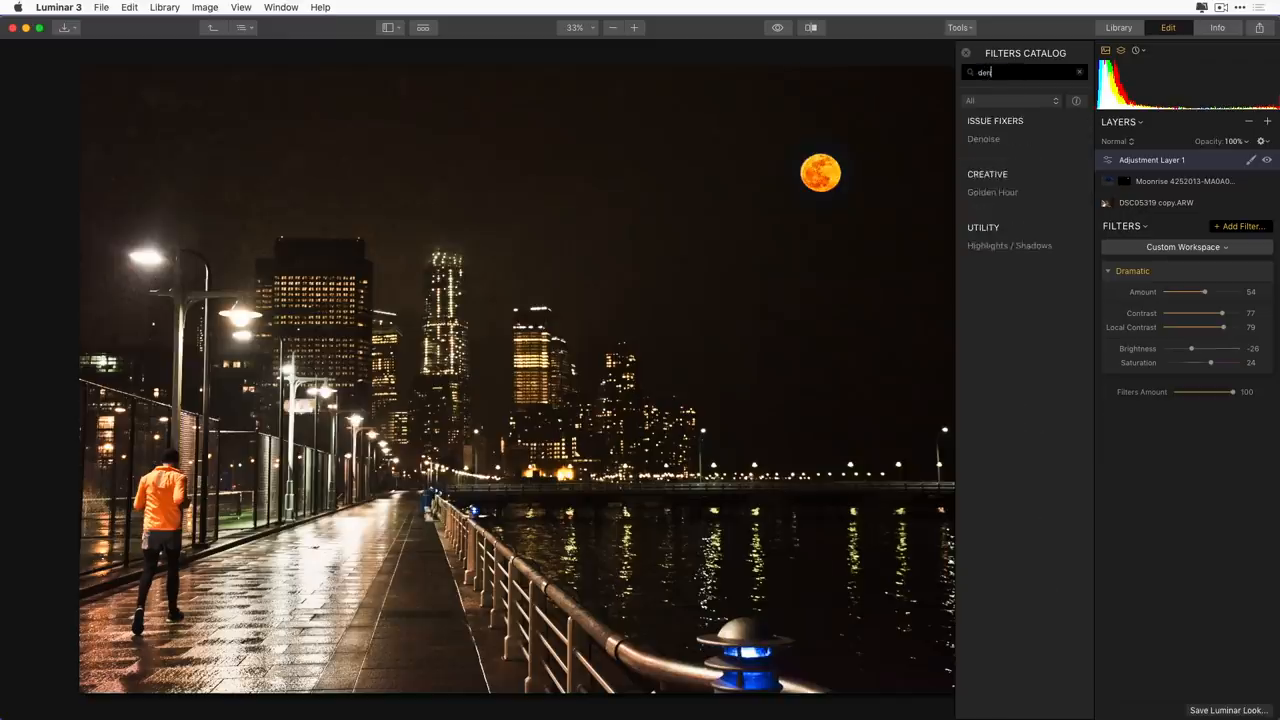
Add a Denoise filter (Luminosity 75, Color 69, Boost 50) to the adjustment layer
double_click(1008, 139)
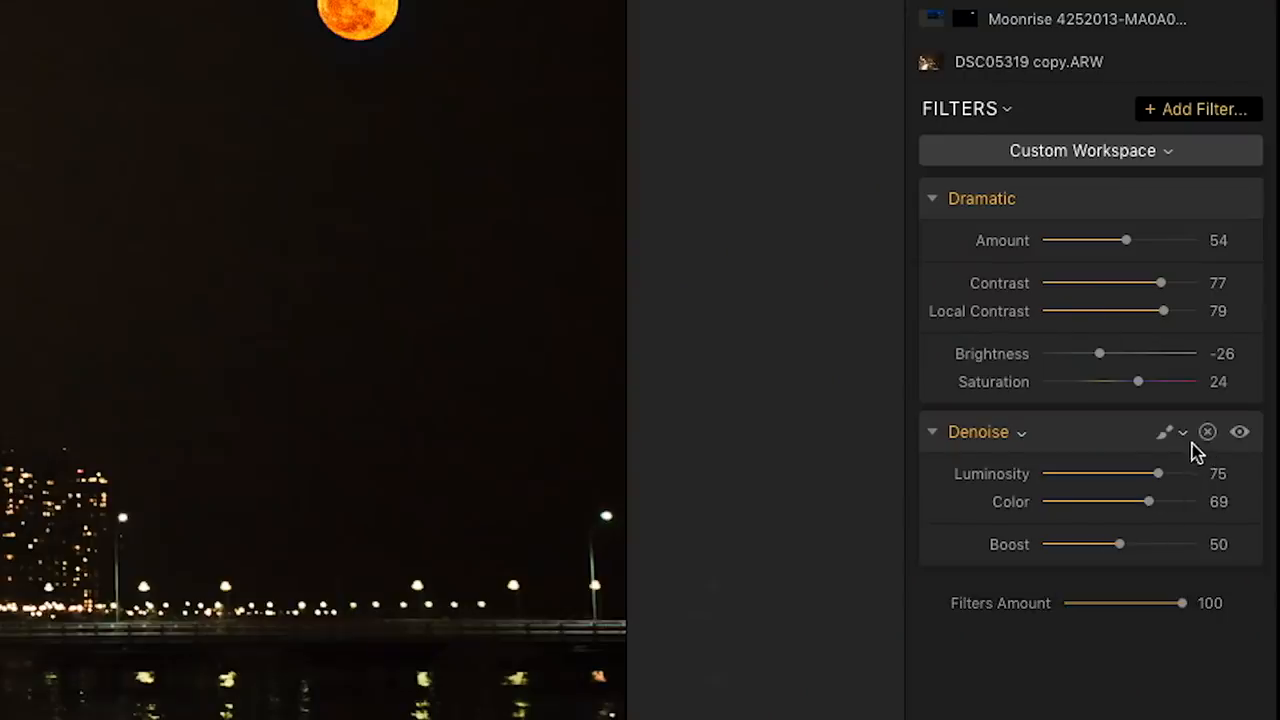
Brush-mask the Denoise filter over the sky above the skyline, leaving the moon and buildings untouched
left_click(1170, 437)
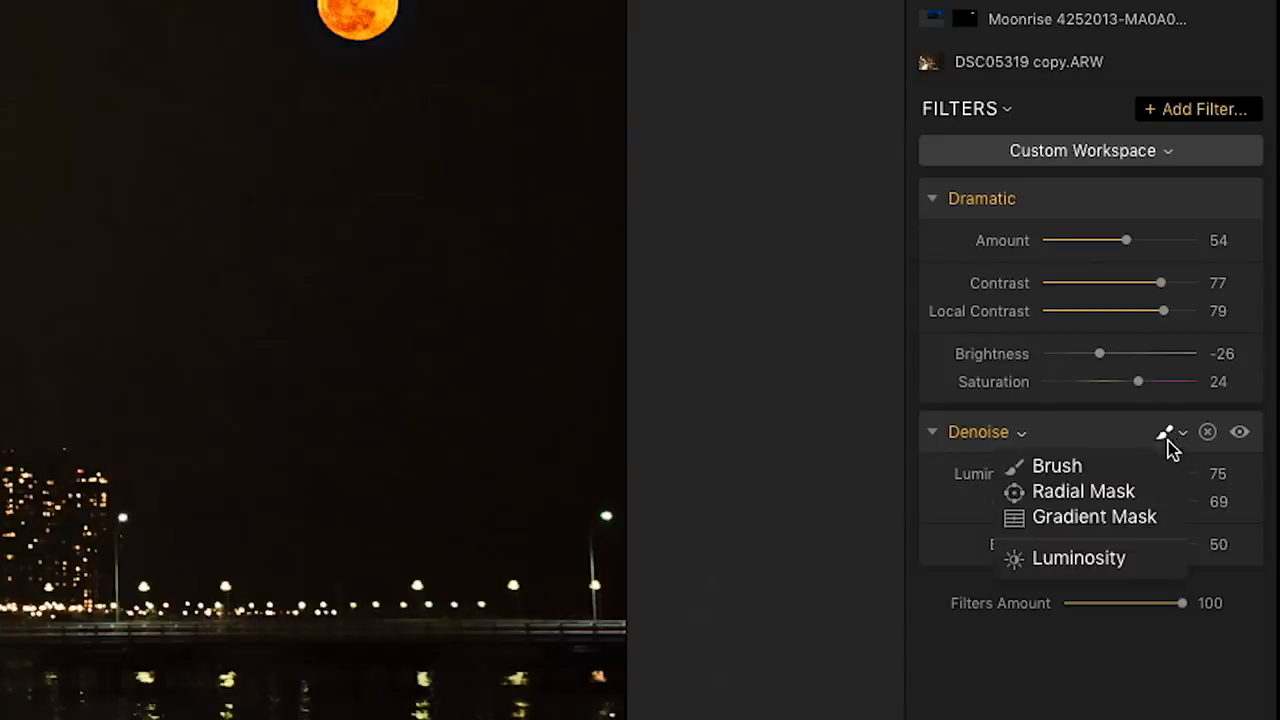
left_click(1170, 470)
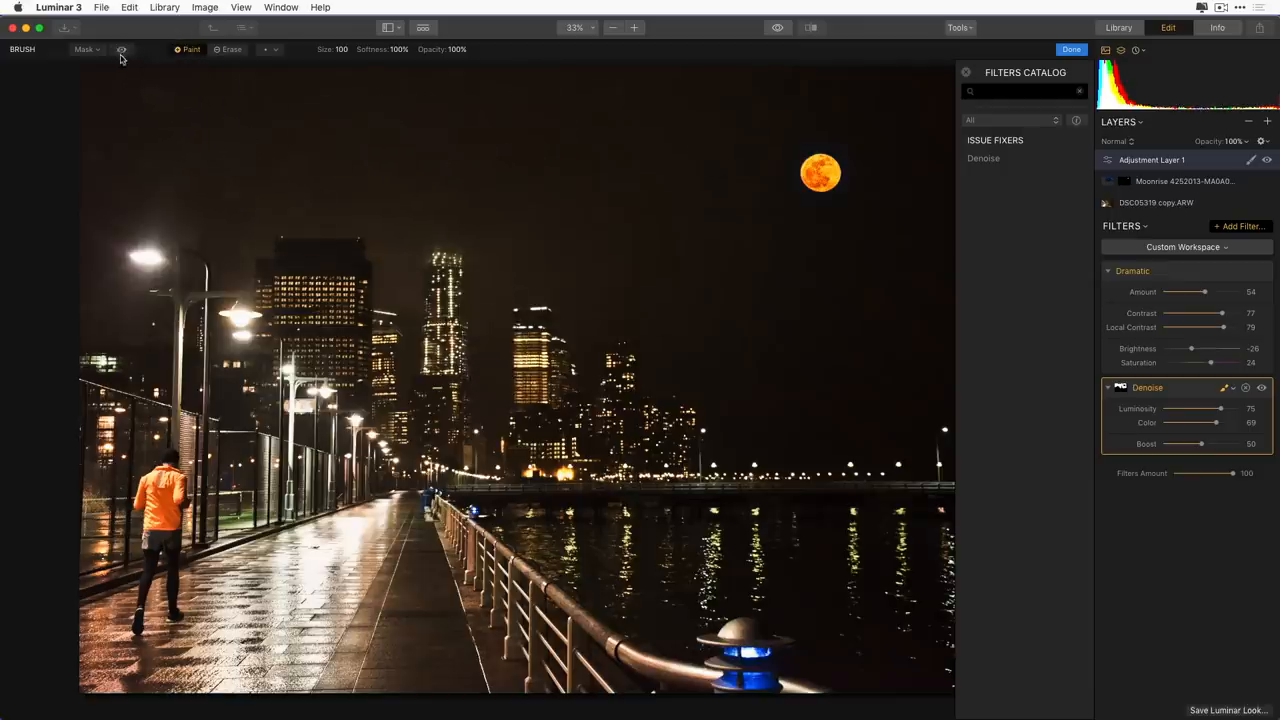
left_click(124, 52)
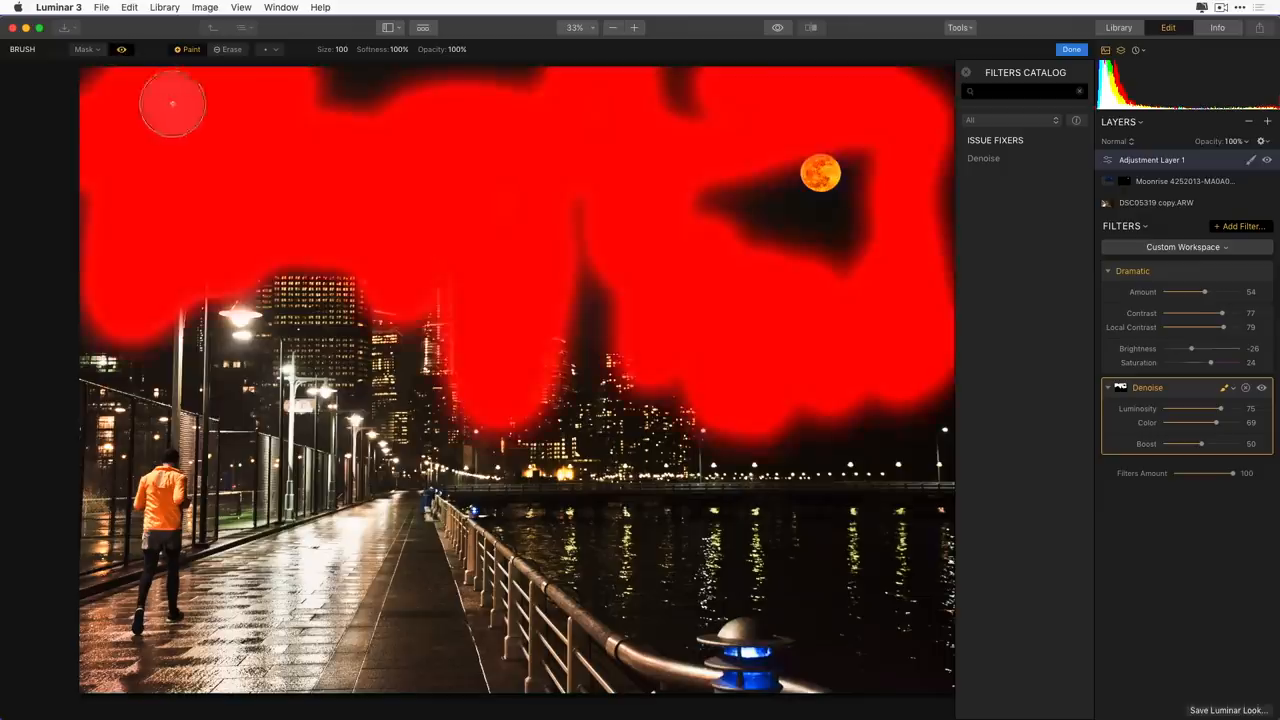
left_click_drag(320, 100, 753, 97)
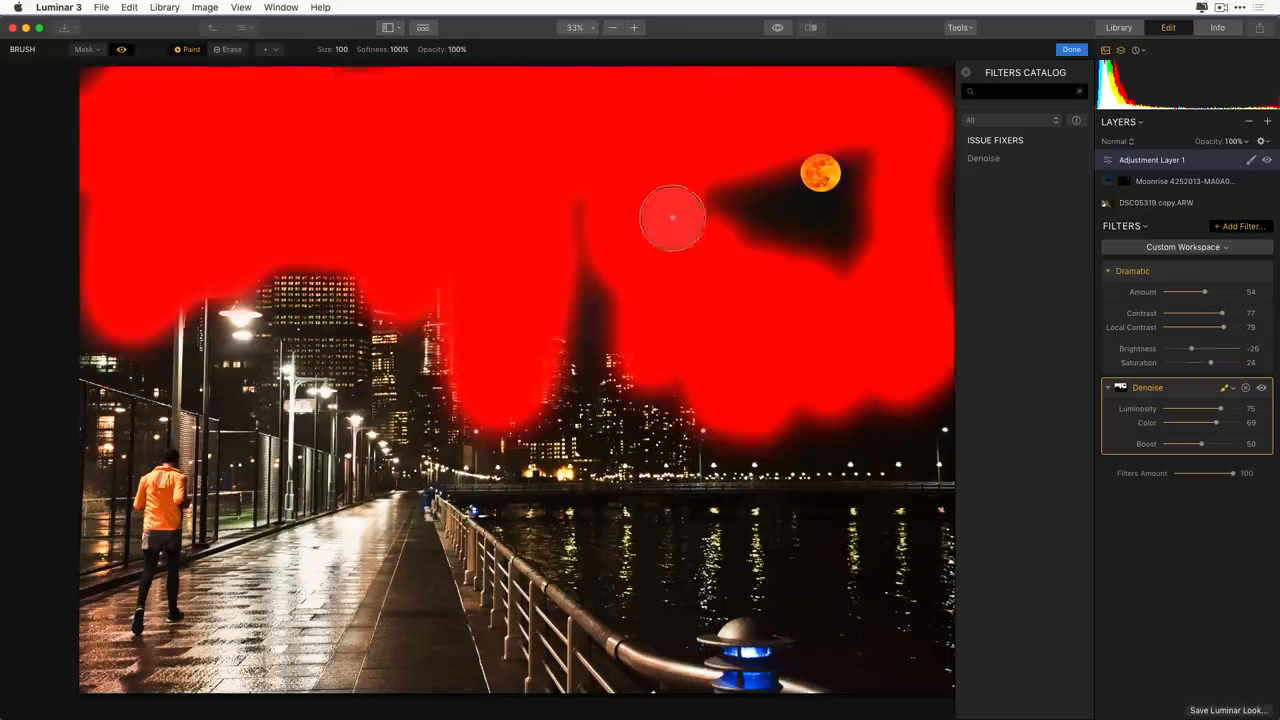
left_click_drag(672, 215, 738, 222)
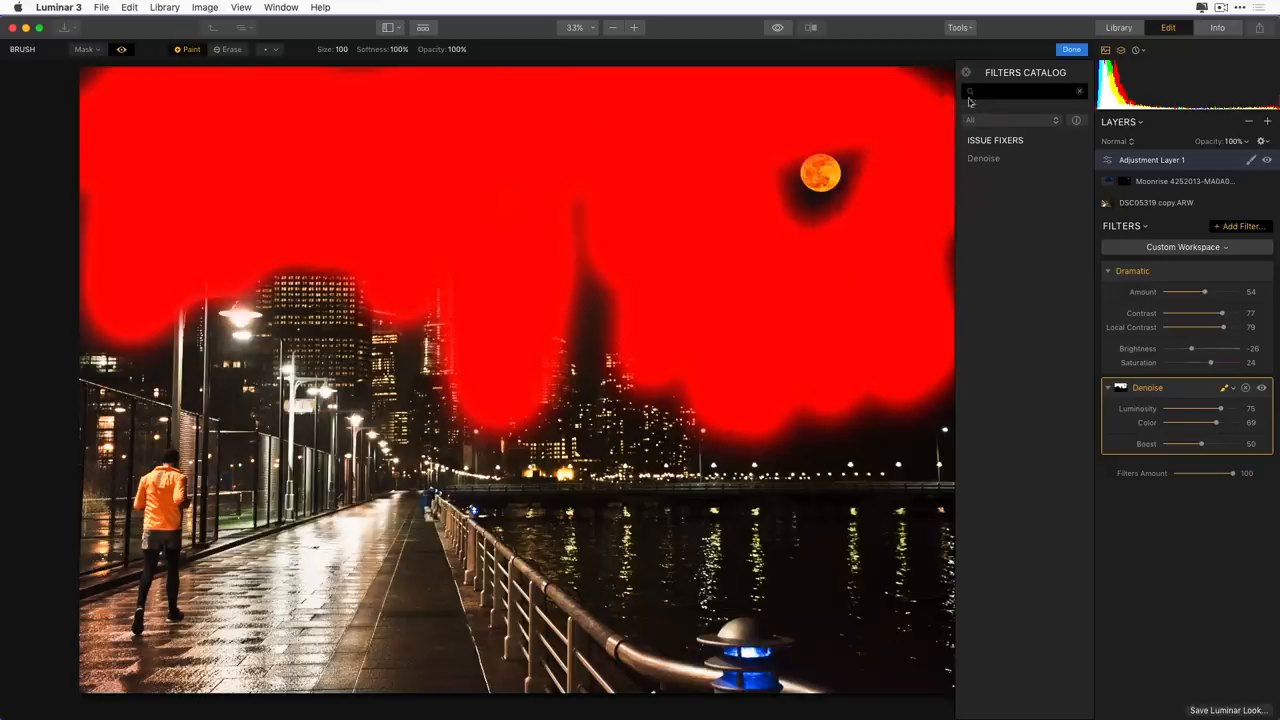
mouse_move(940, 370)
left_mouse_down()
mouse_move(840, 440)
mouse_move(690, 300)
mouse_move(617, 260)
left_mouse_up()
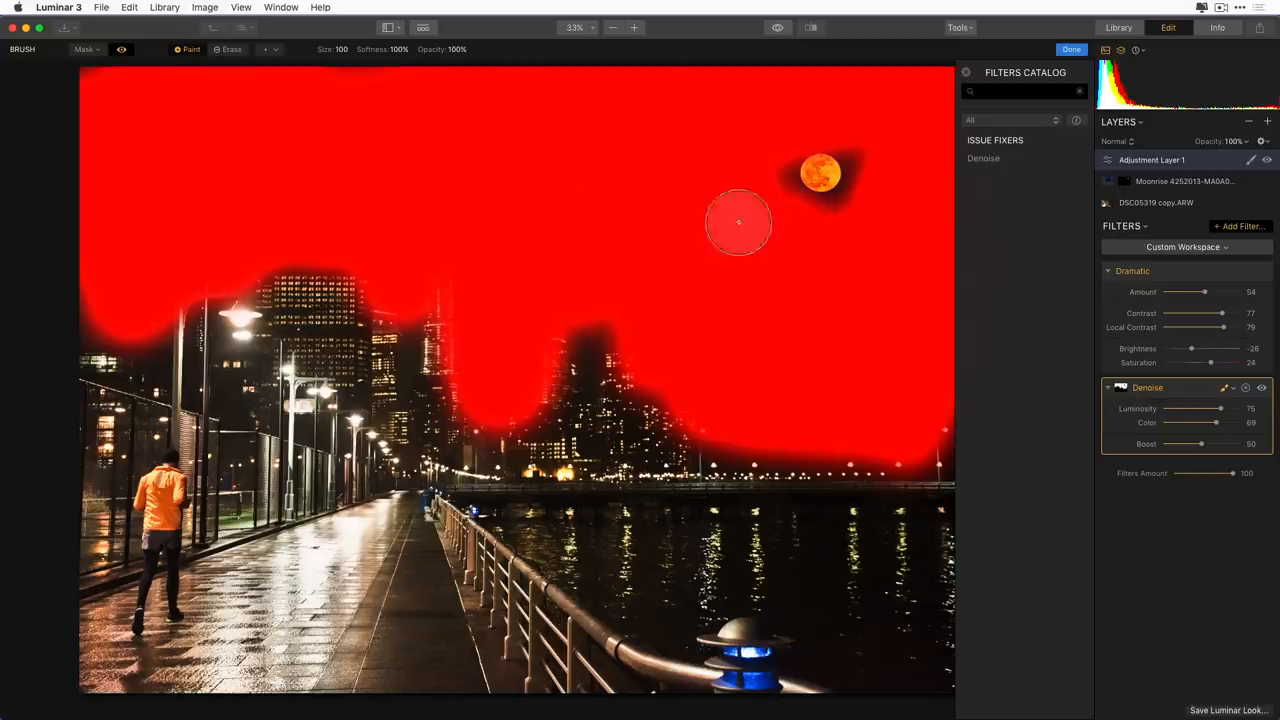
left_click(122, 51)
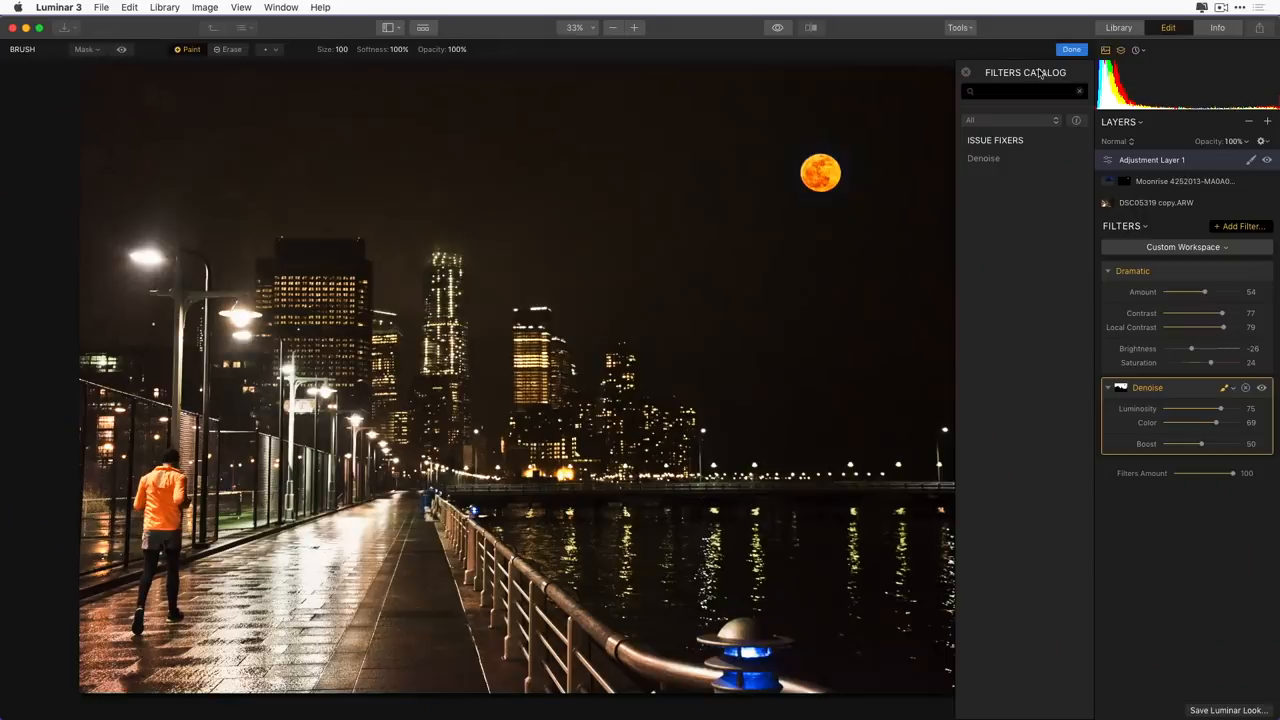
Add the Saturation / Vibrance filter from the Essential group to the adjustment layer
left_click(1081, 93)
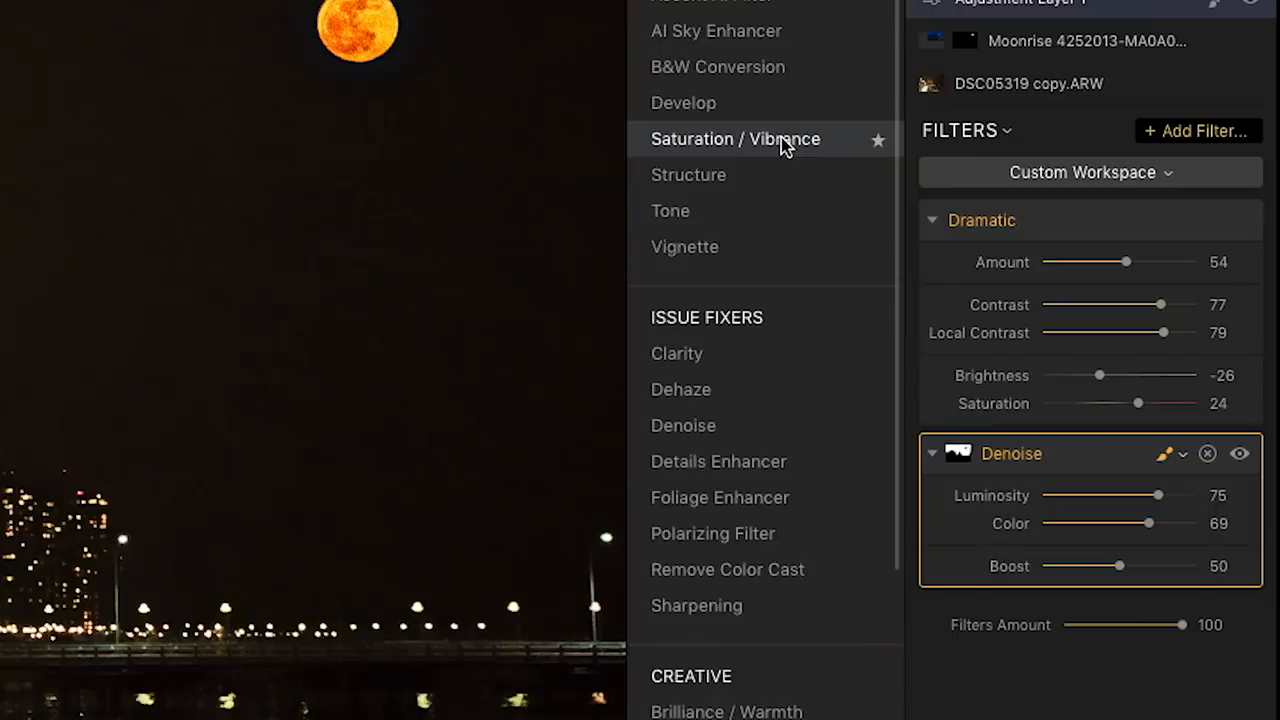
left_click(780, 148)
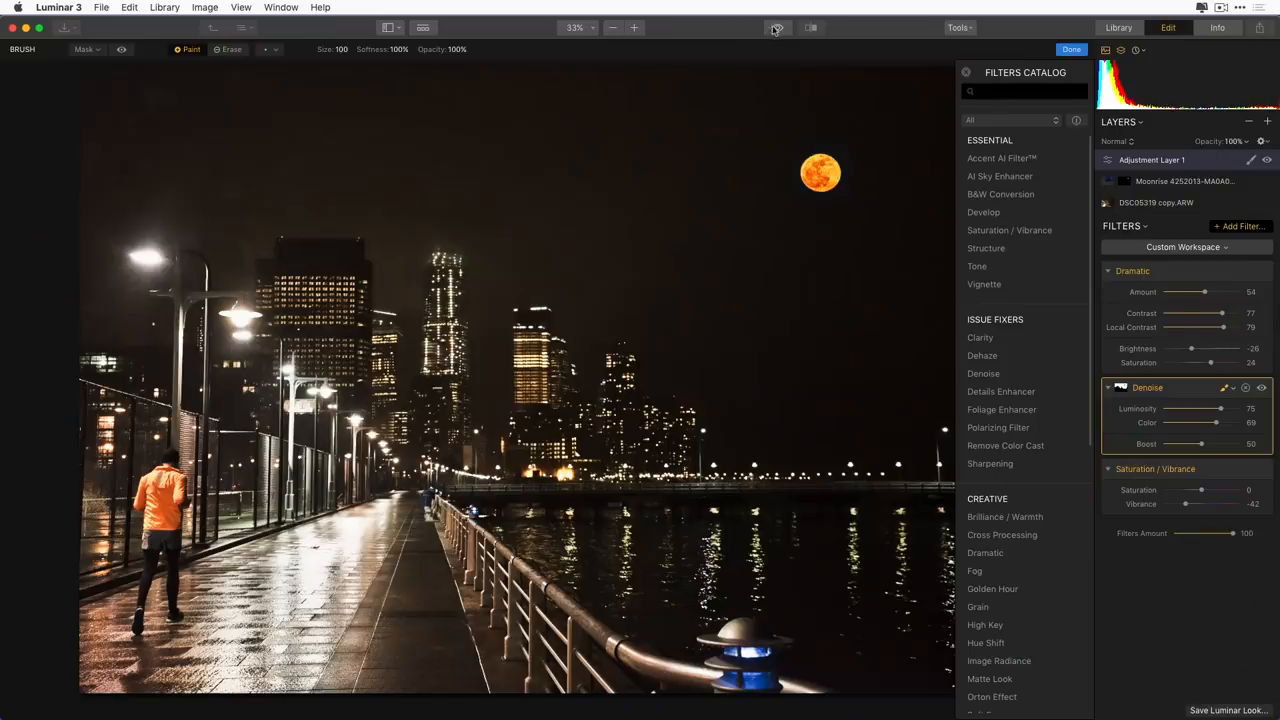
left_click(776, 30)
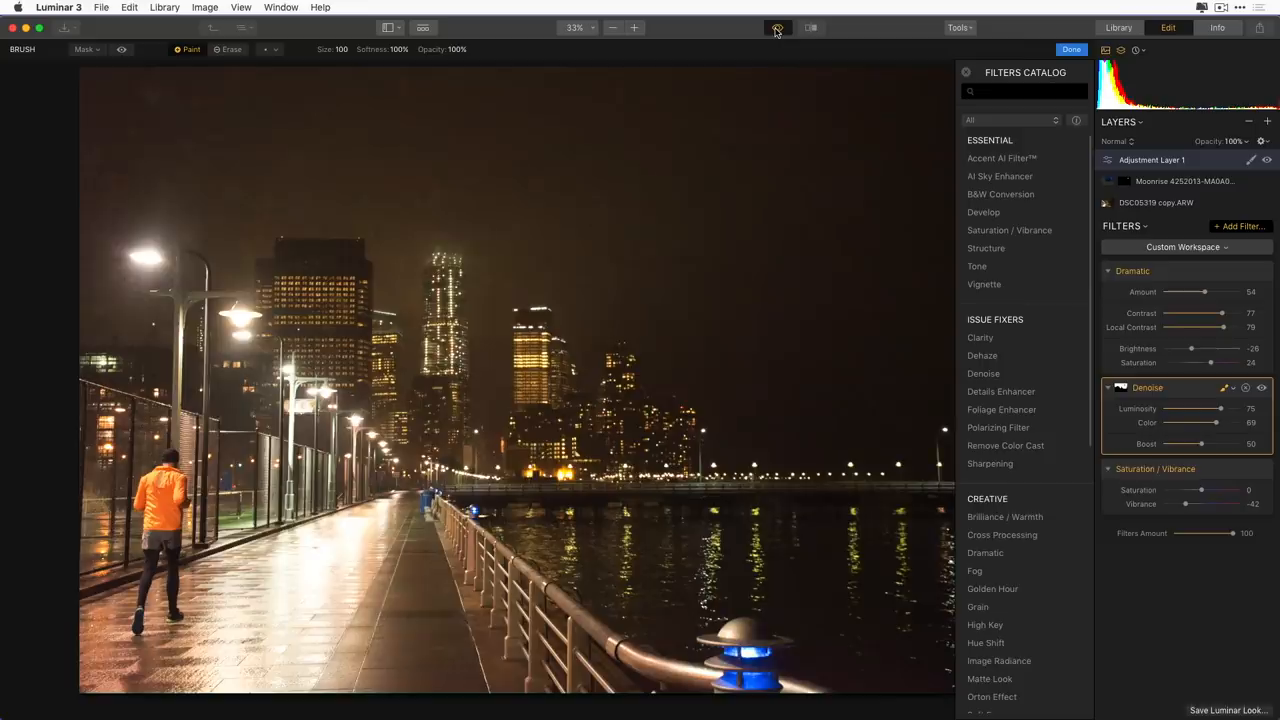
left_click(776, 30)
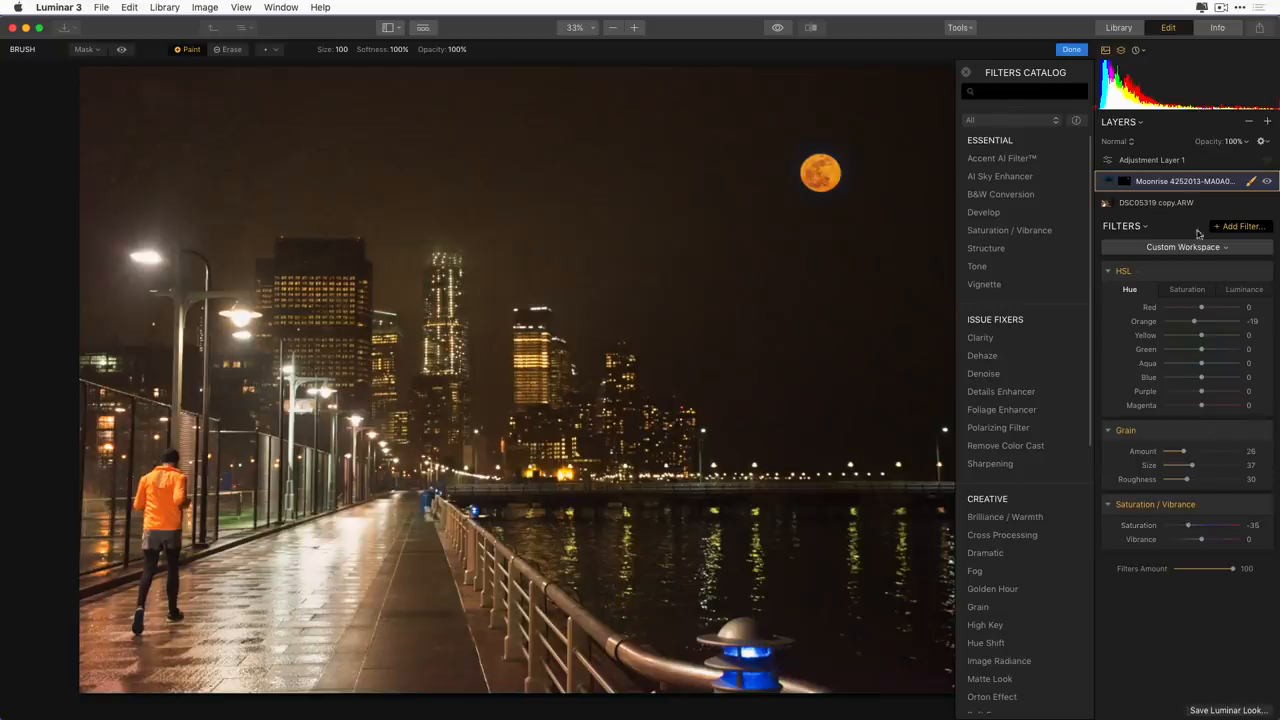
left_click(1176, 162)
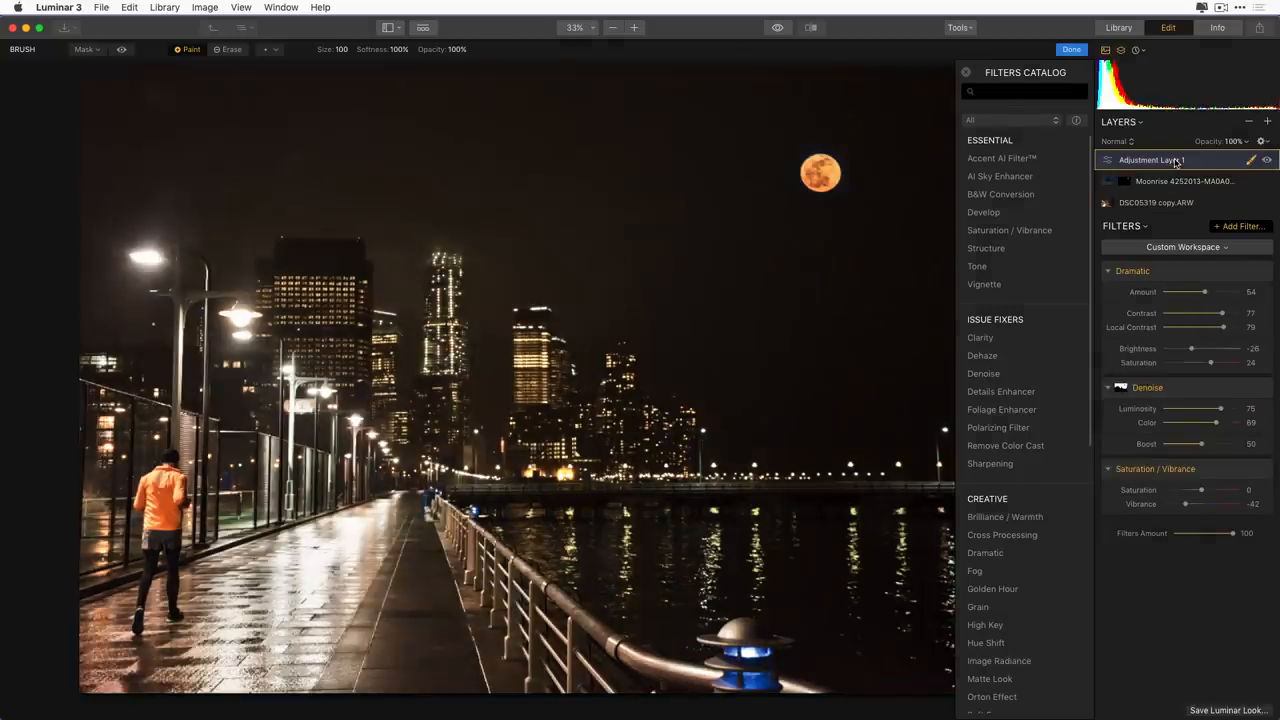